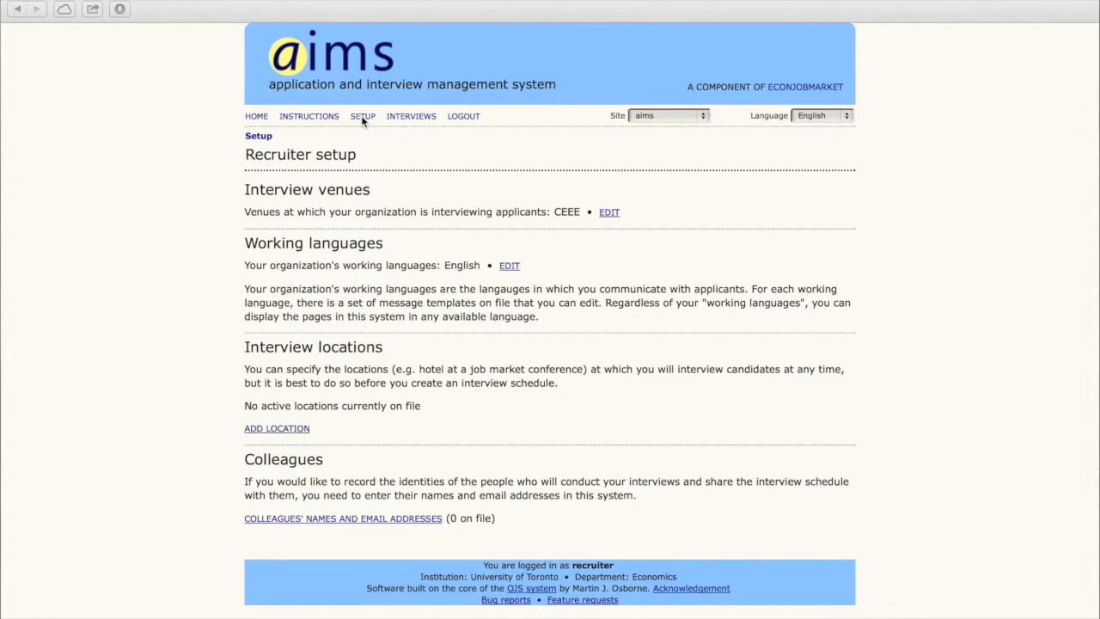
Step: Add ASSA as an interview venue alongside CEEE
click(609, 212)
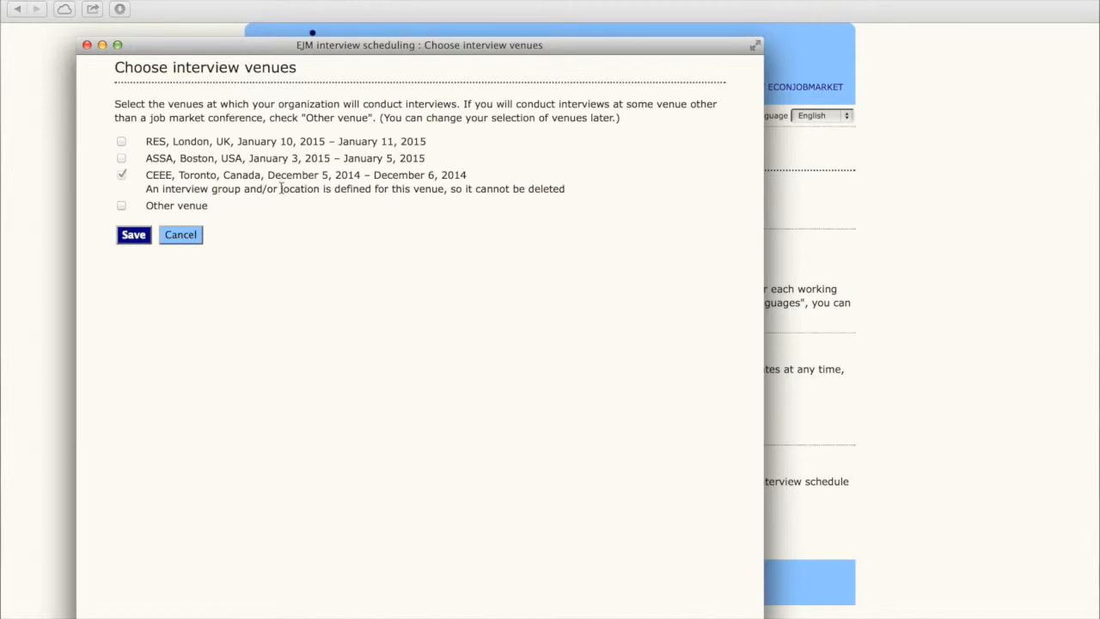
click(121, 159)
click(134, 236)
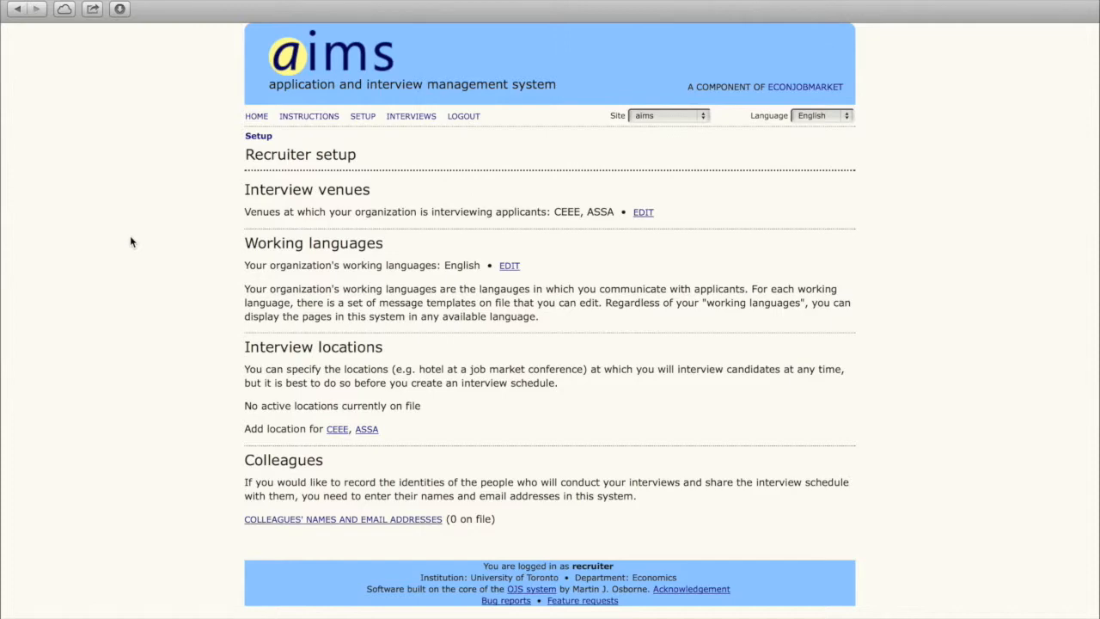
Step: Add Français as a working language alongside English
click(510, 266)
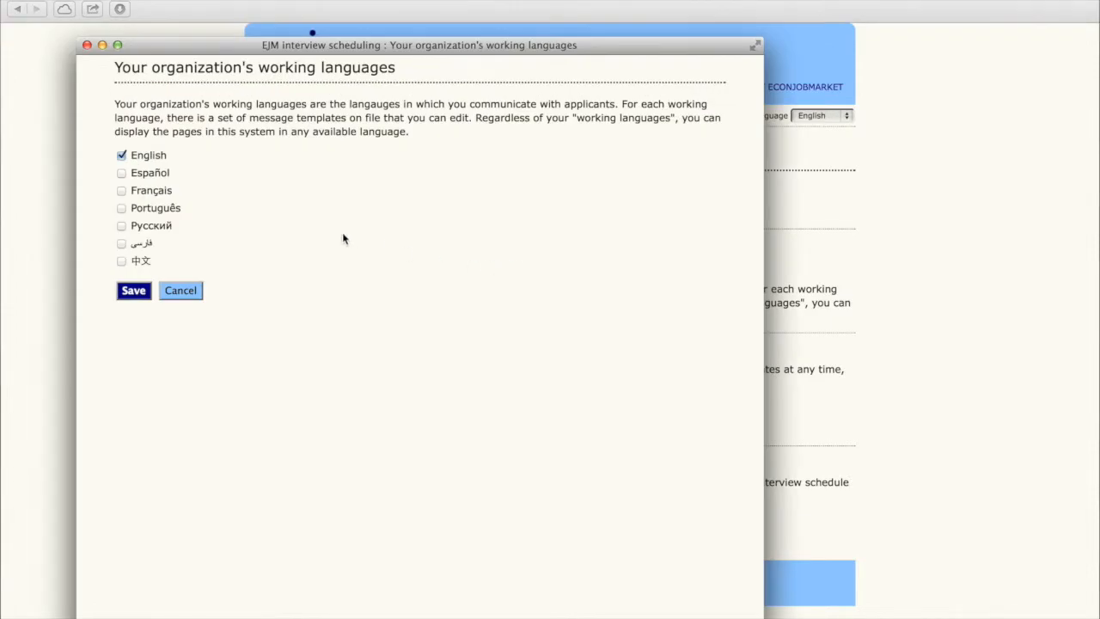
click(124, 193)
click(138, 291)
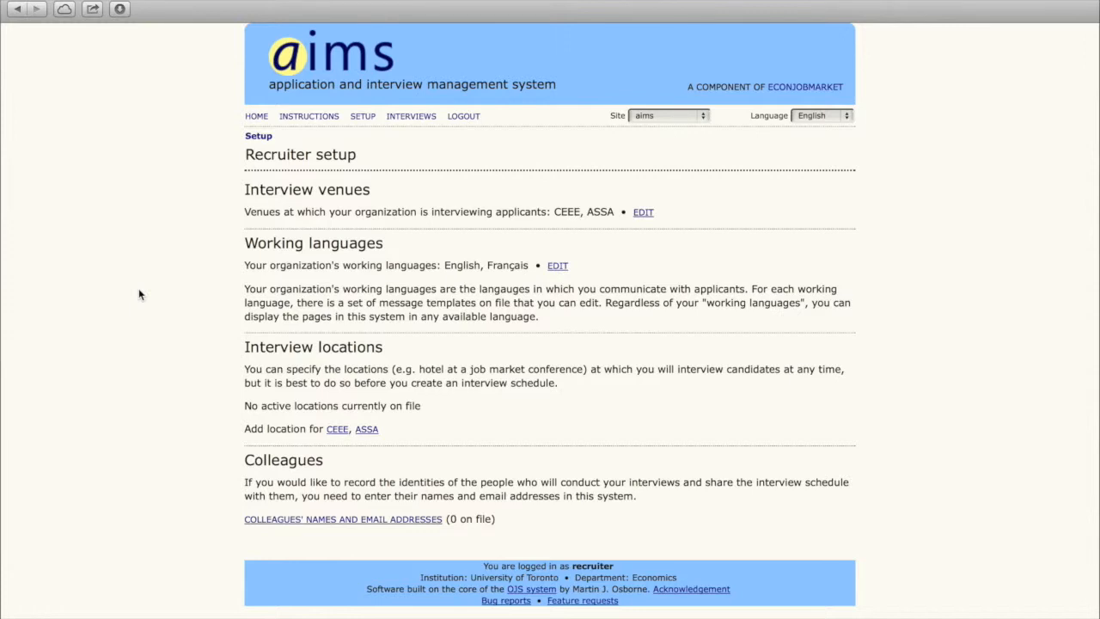
Step: Set Park Hyatt as the CEEE interview location in Toronto
click(336, 432)
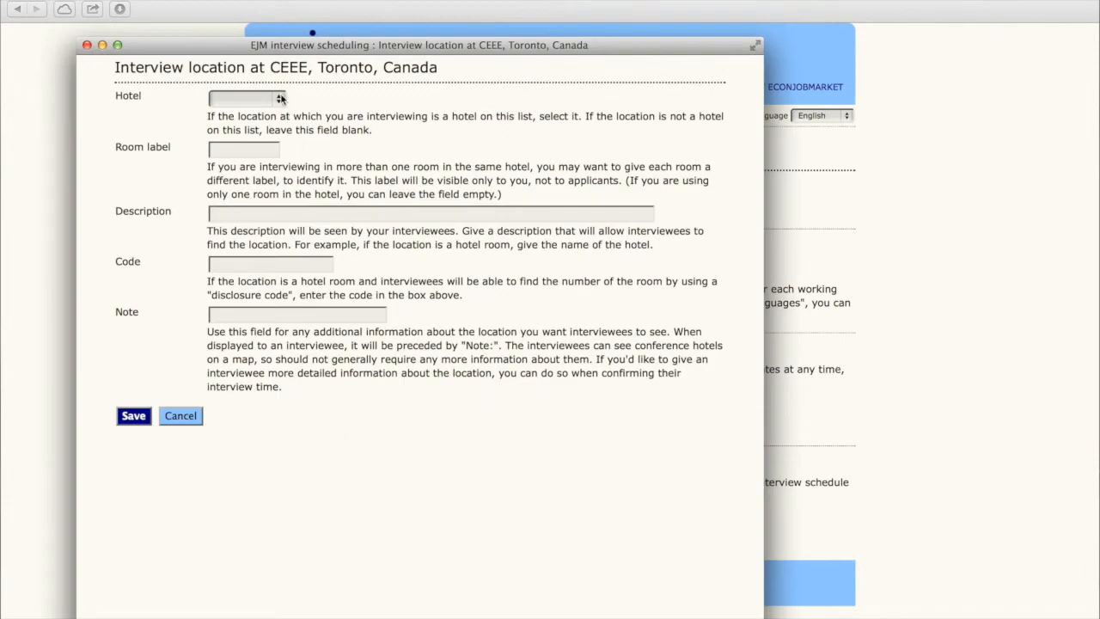
click(281, 99)
click(255, 117)
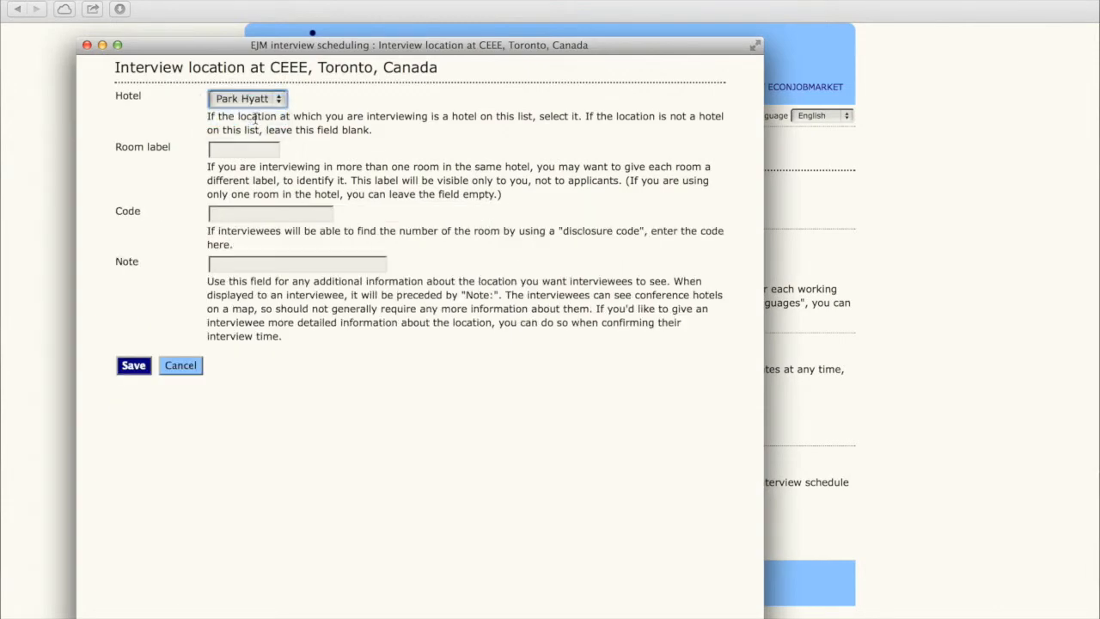
click(127, 368)
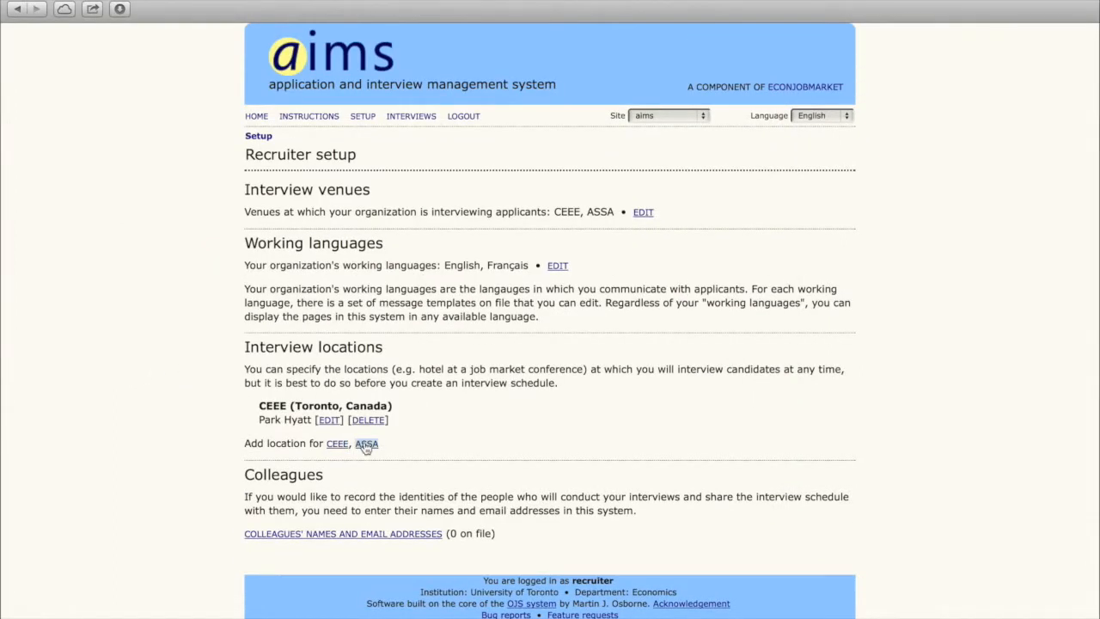
Step: Set Copley Inn as the ASSA interview location in Boston
click(366, 444)
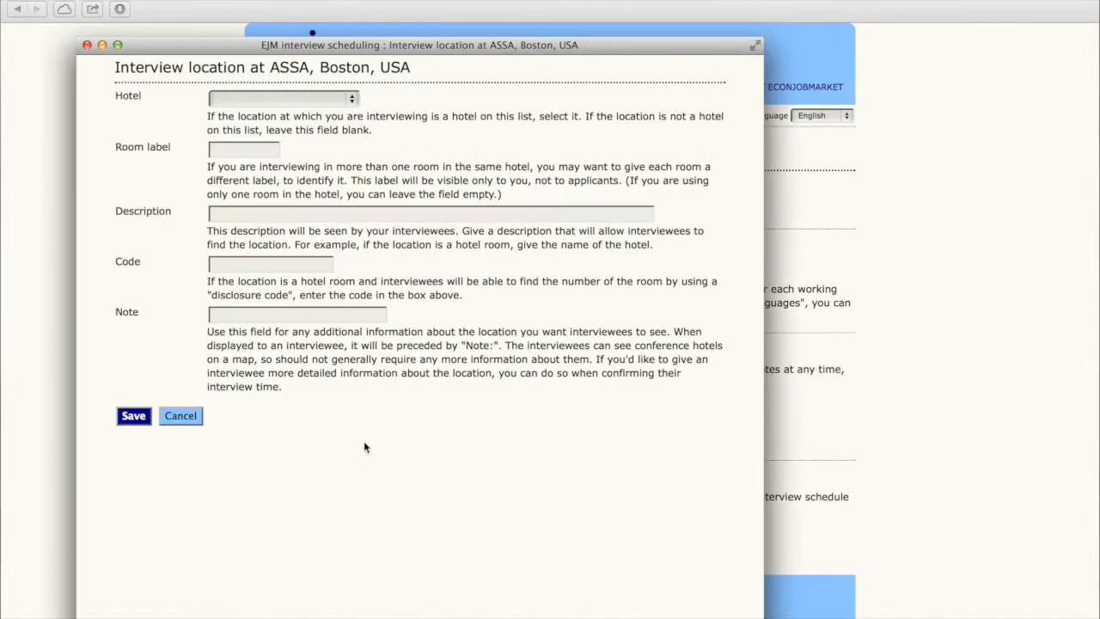
click(329, 104)
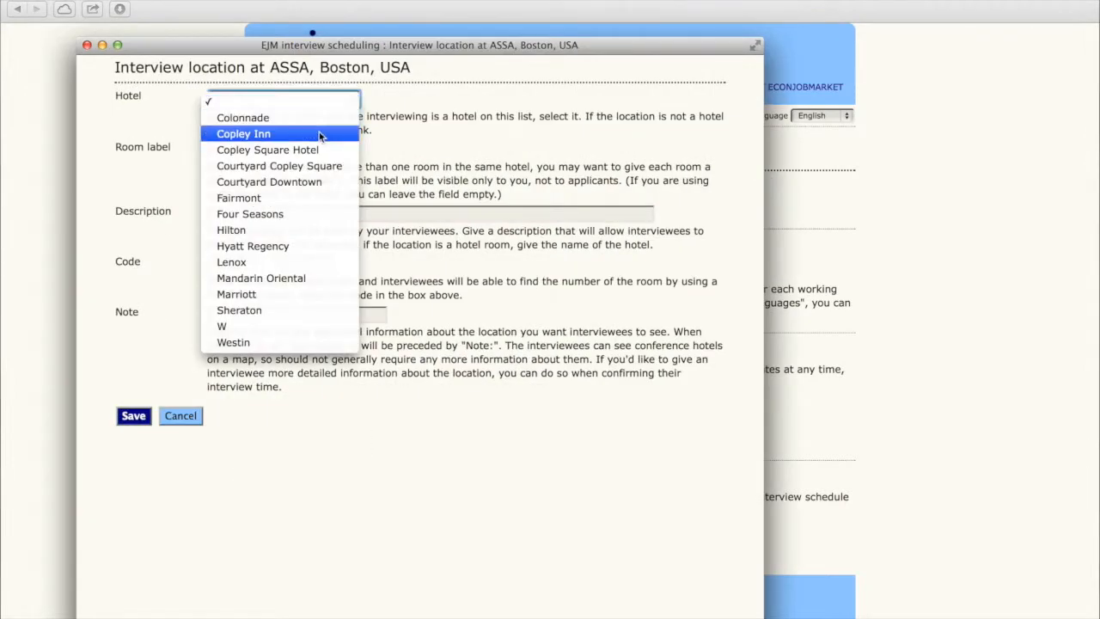
click(320, 135)
click(135, 365)
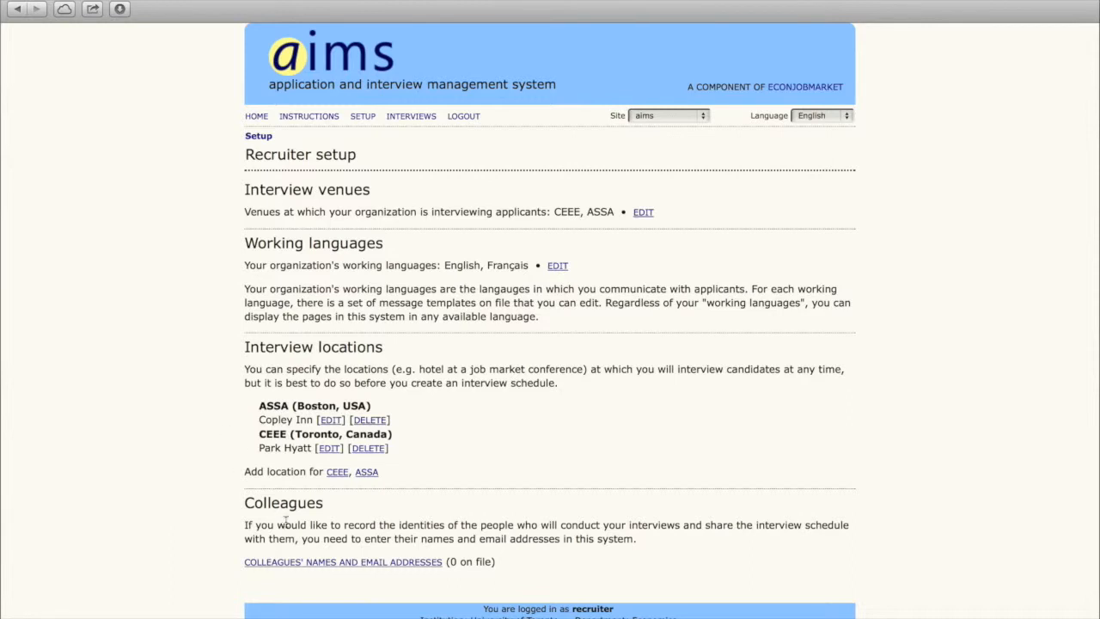
Step: Add a group of two colleagues, entering each one's name and e-mail on its own line
click(287, 564)
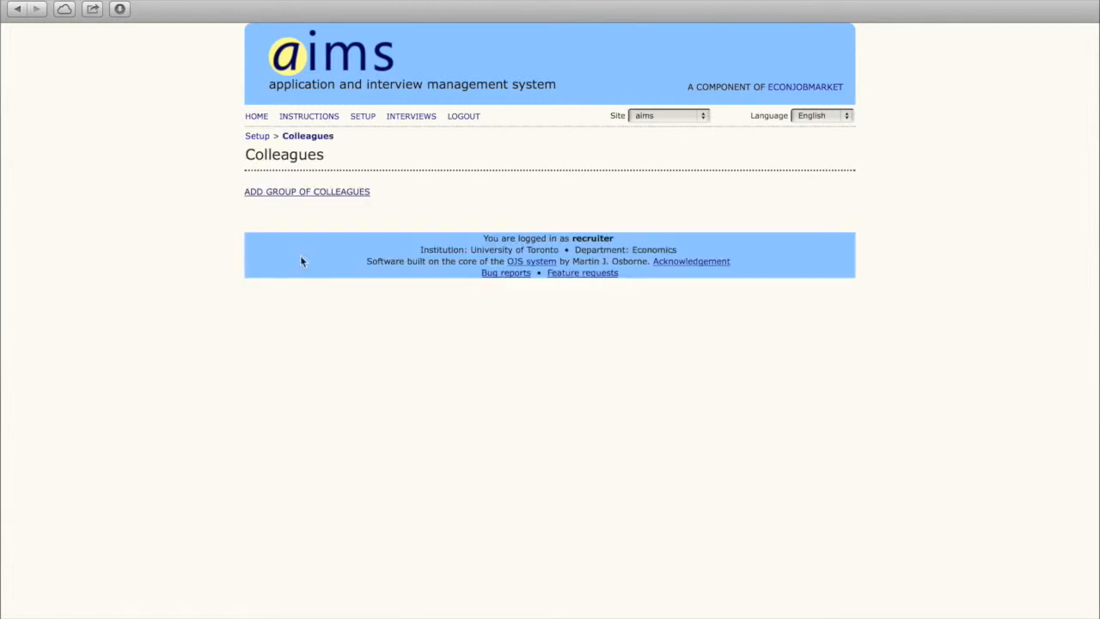
click(300, 196)
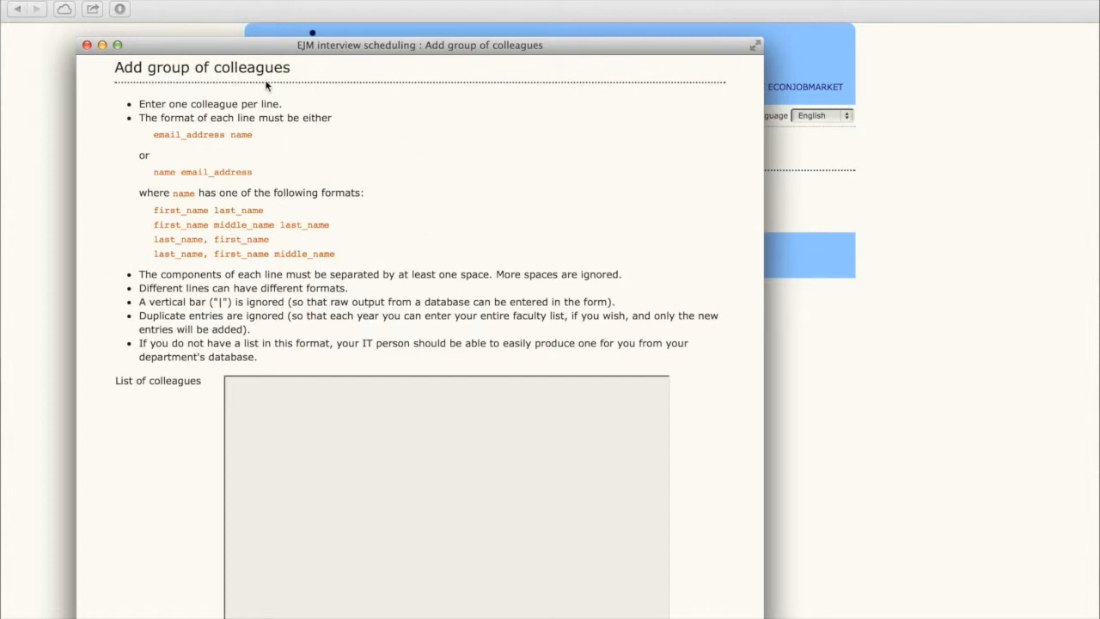
click(312, 409)
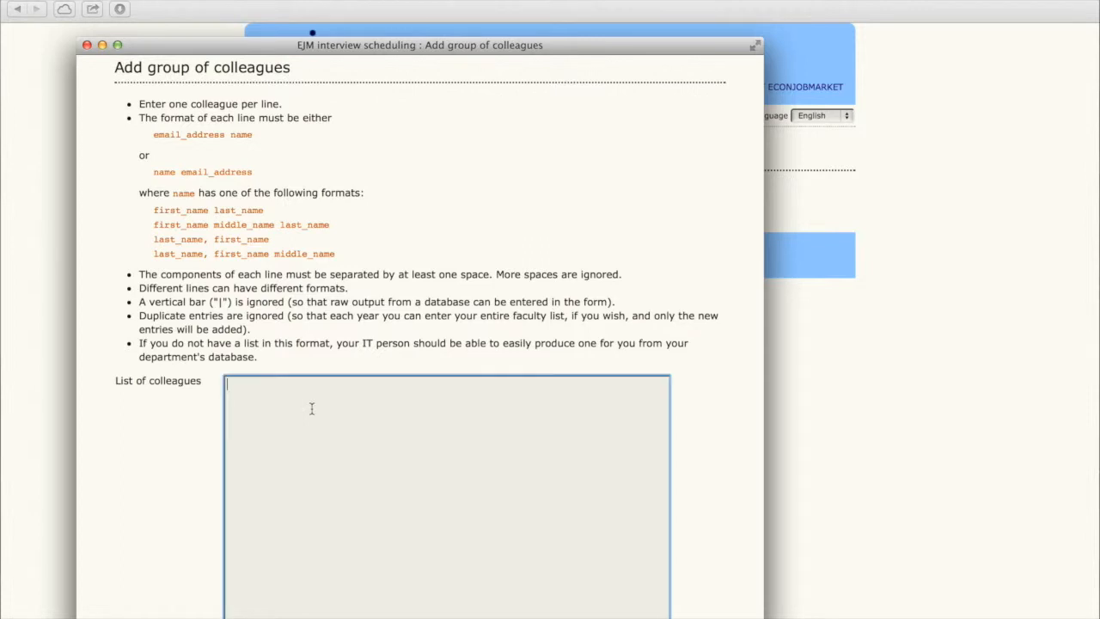
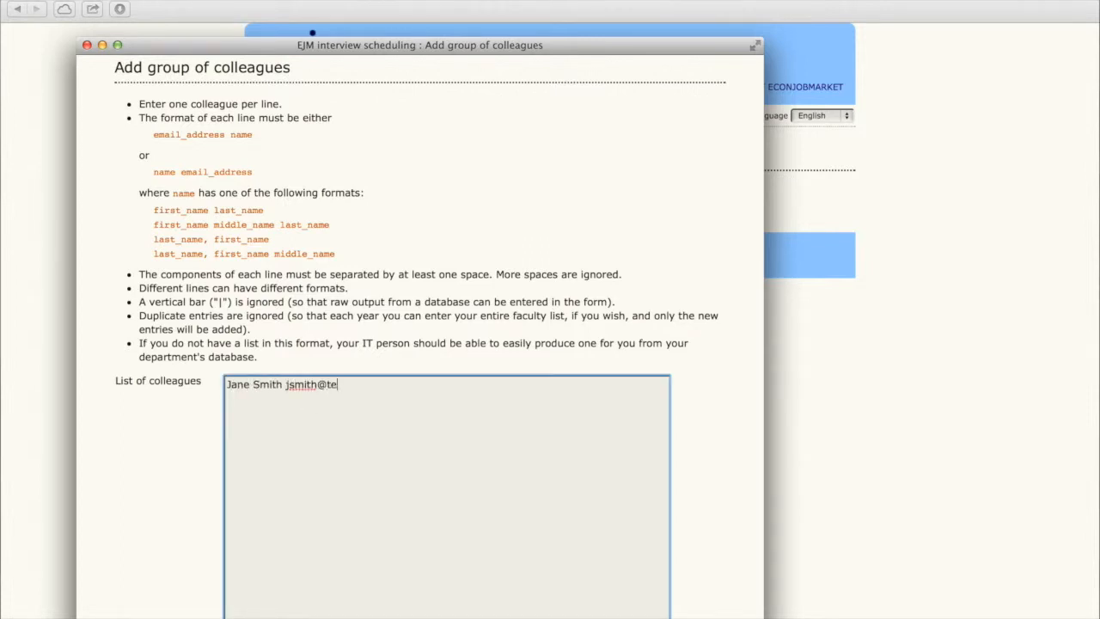
key(Return)
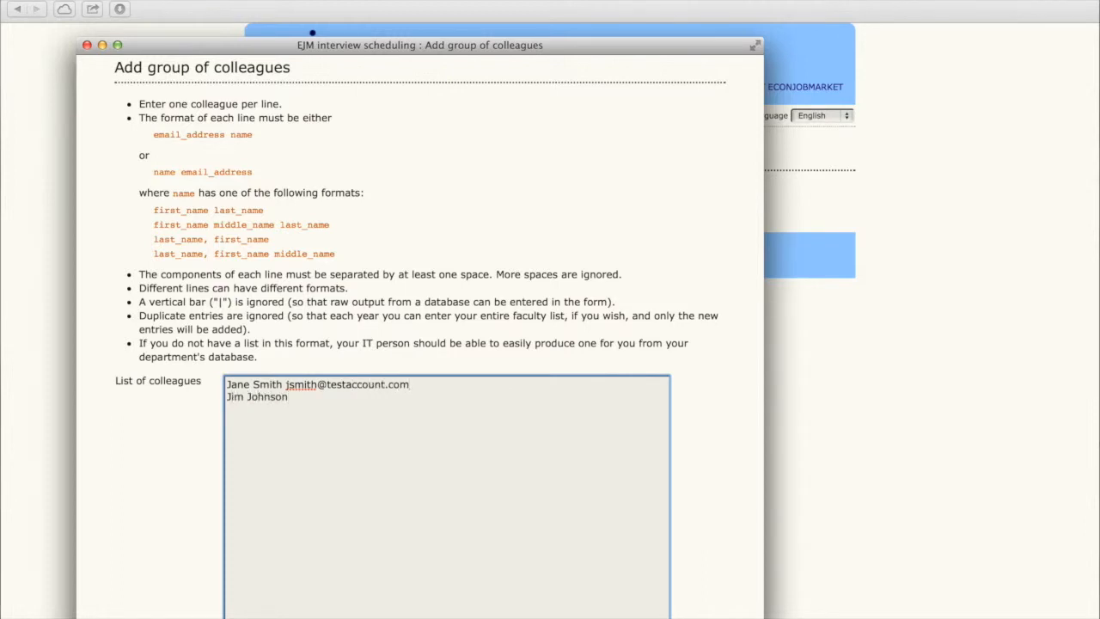
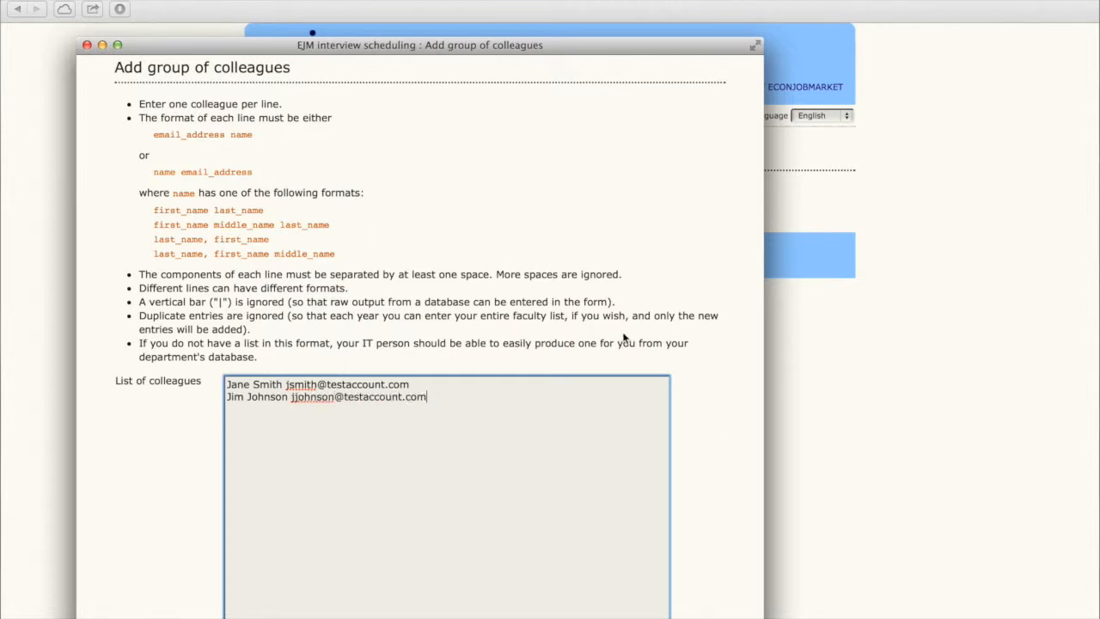
scroll(627, 341, down, 3)
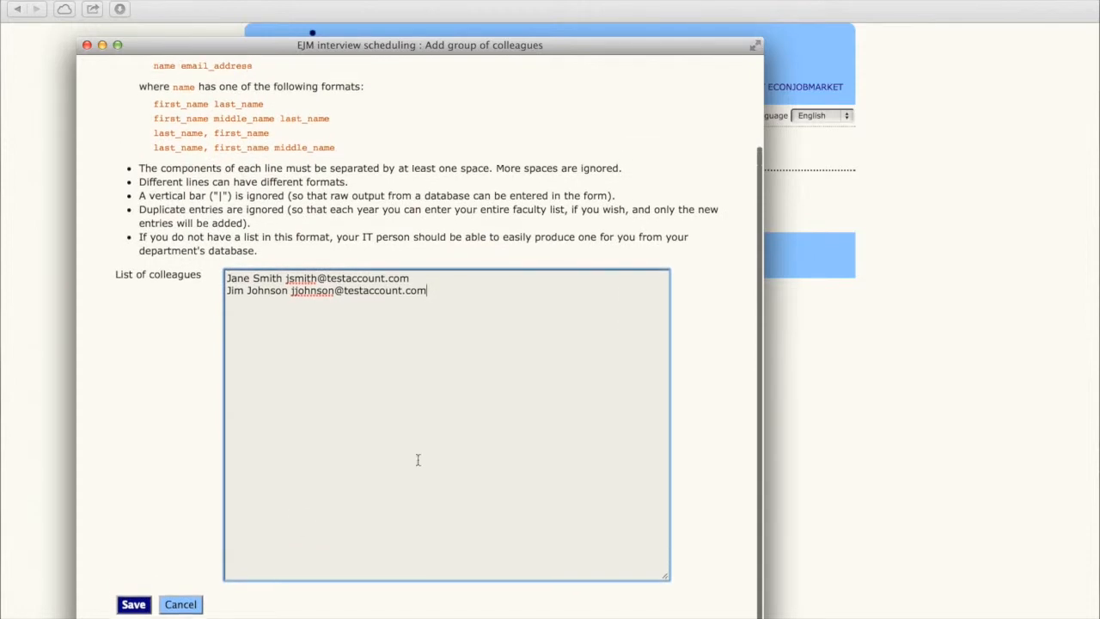
click(133, 605)
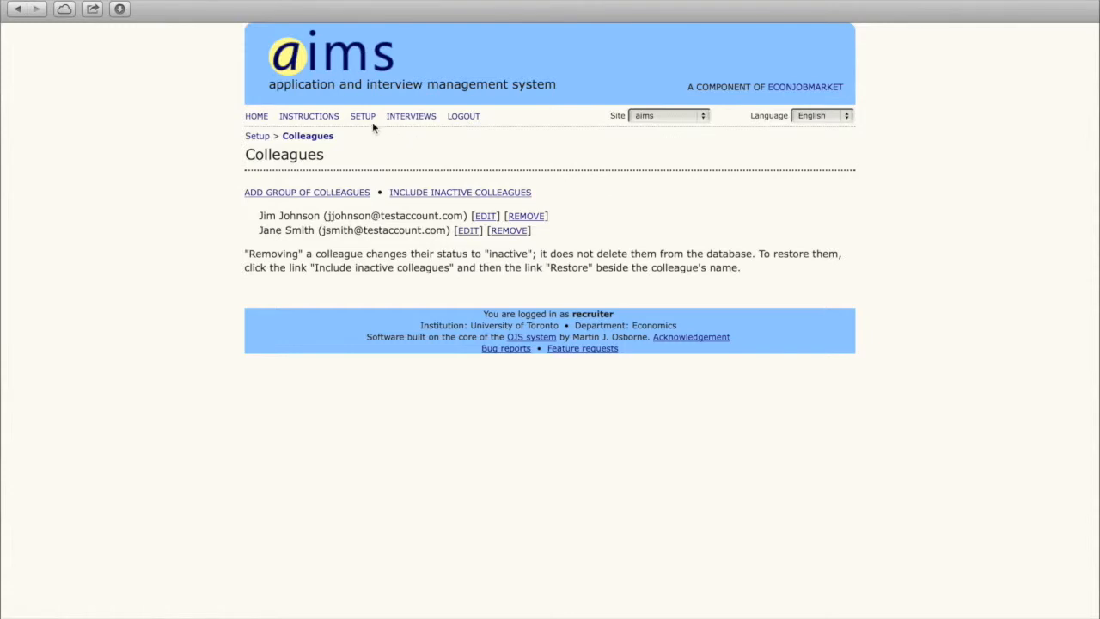
Step: Create the 'All Candidates' macroeconomics group at CEEE (Toronto, Canada) with filled slots hidden
click(411, 117)
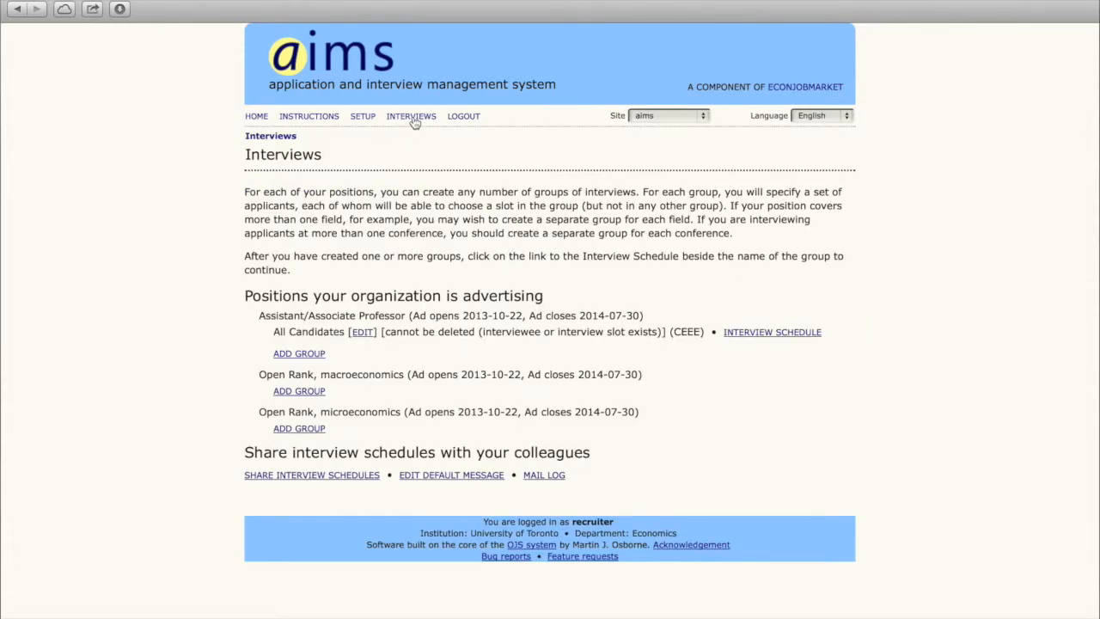
click(292, 393)
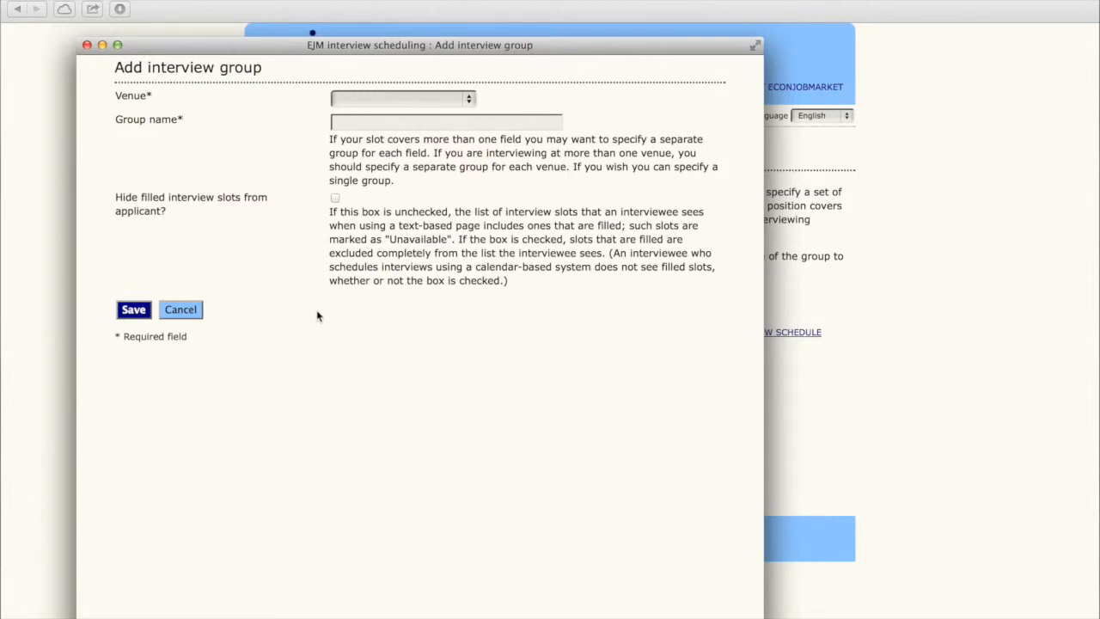
click(390, 99)
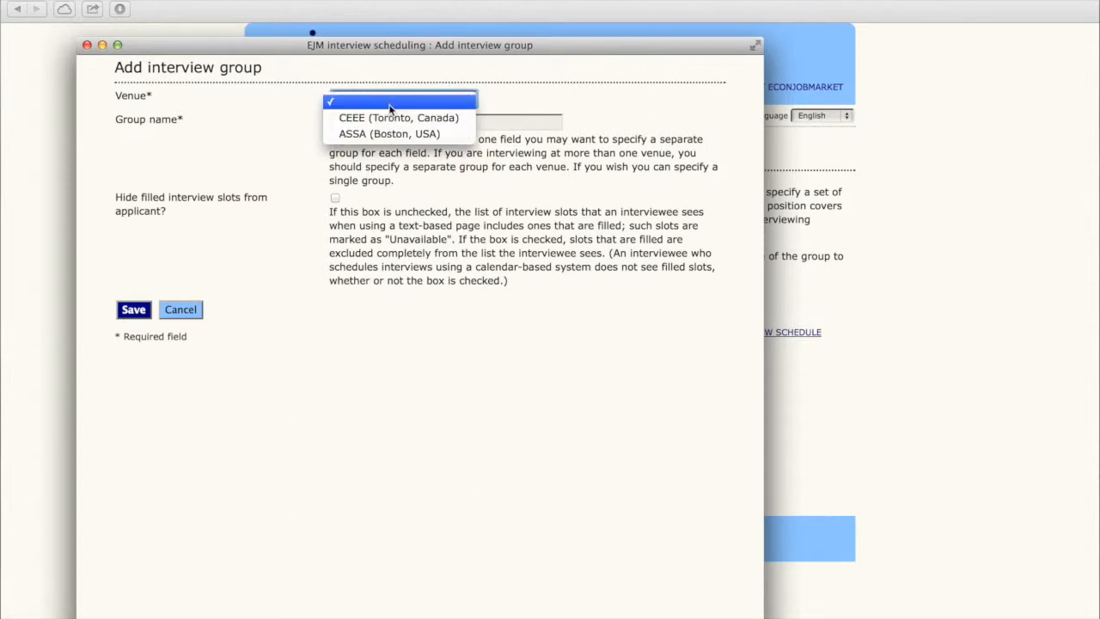
click(390, 118)
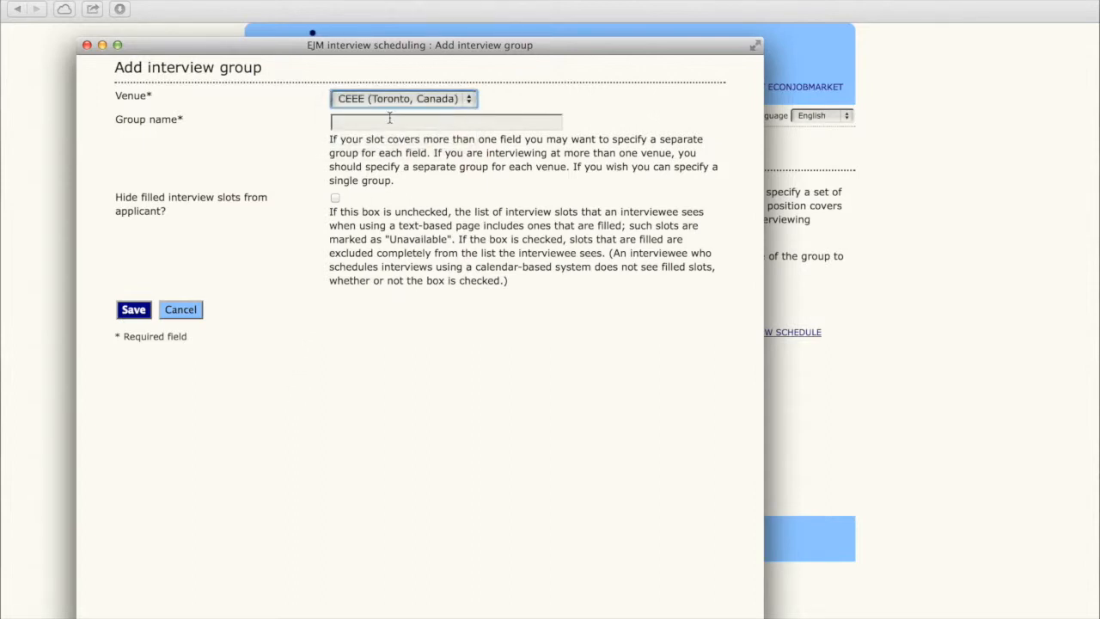
click(390, 118)
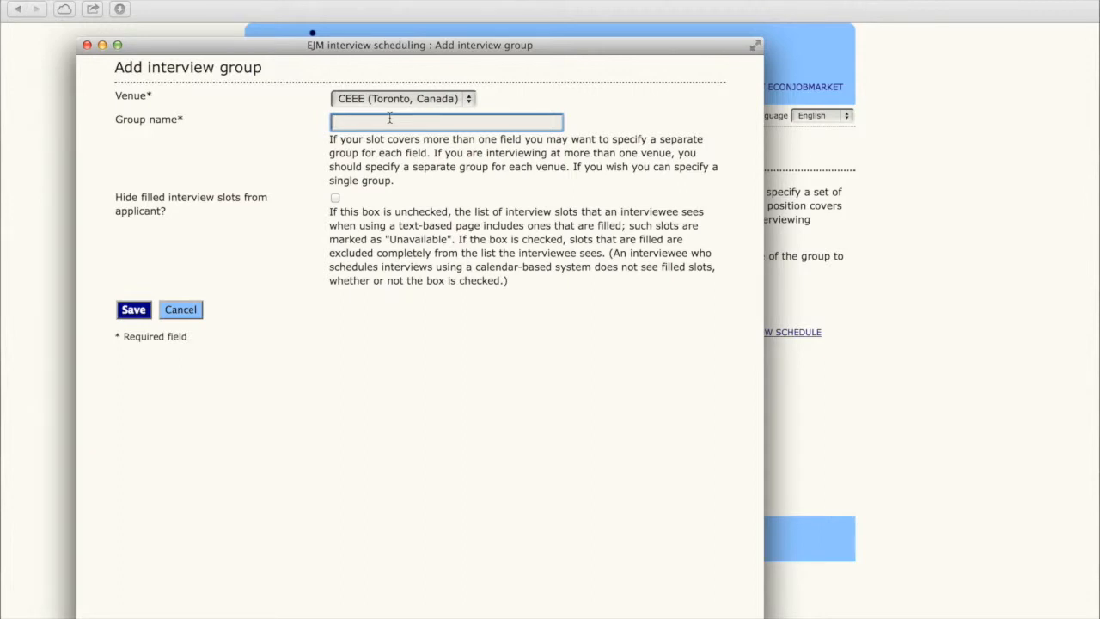
text(All Candidates)
click(336, 197)
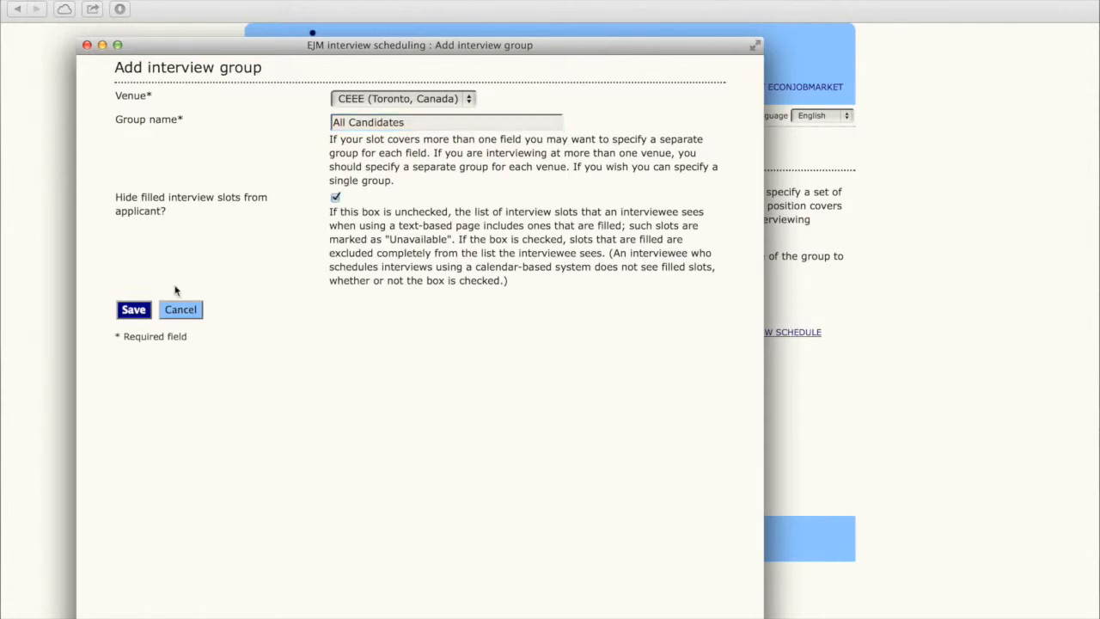
click(132, 313)
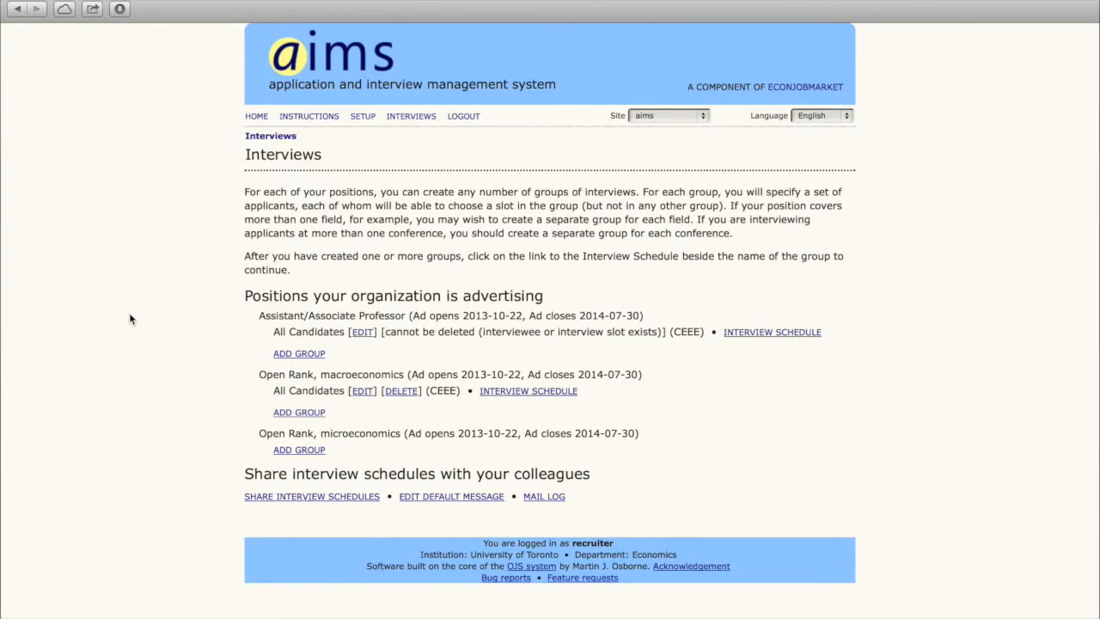
Step: Add the University of Toronto and Ohio State applicants (last name 'o' search) as interviewees
click(503, 392)
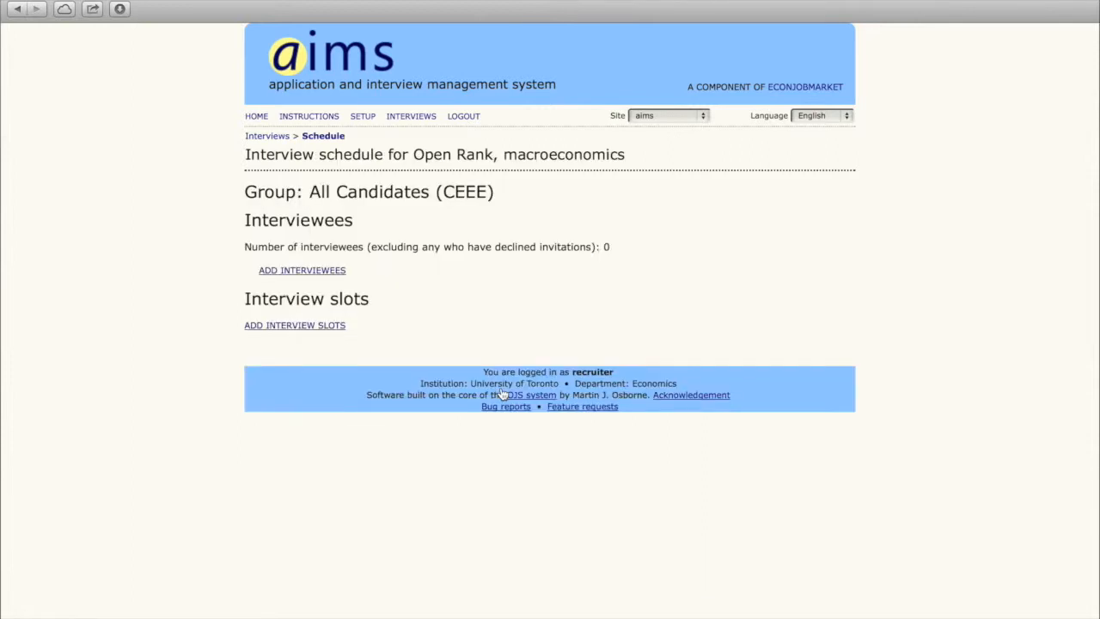
click(335, 272)
text(o)
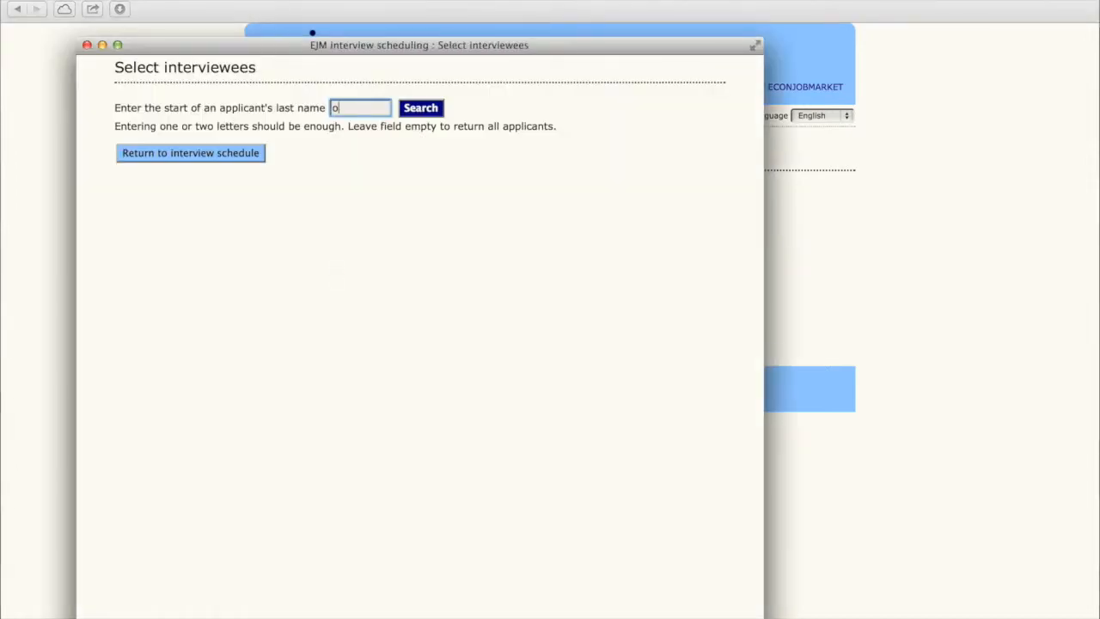
click(429, 111)
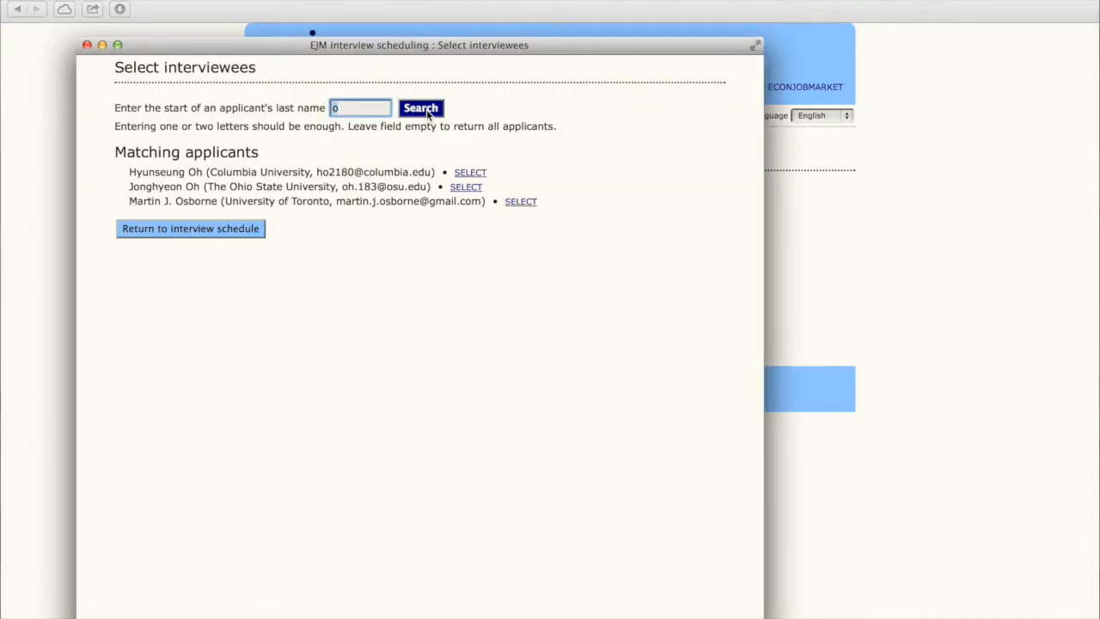
click(526, 205)
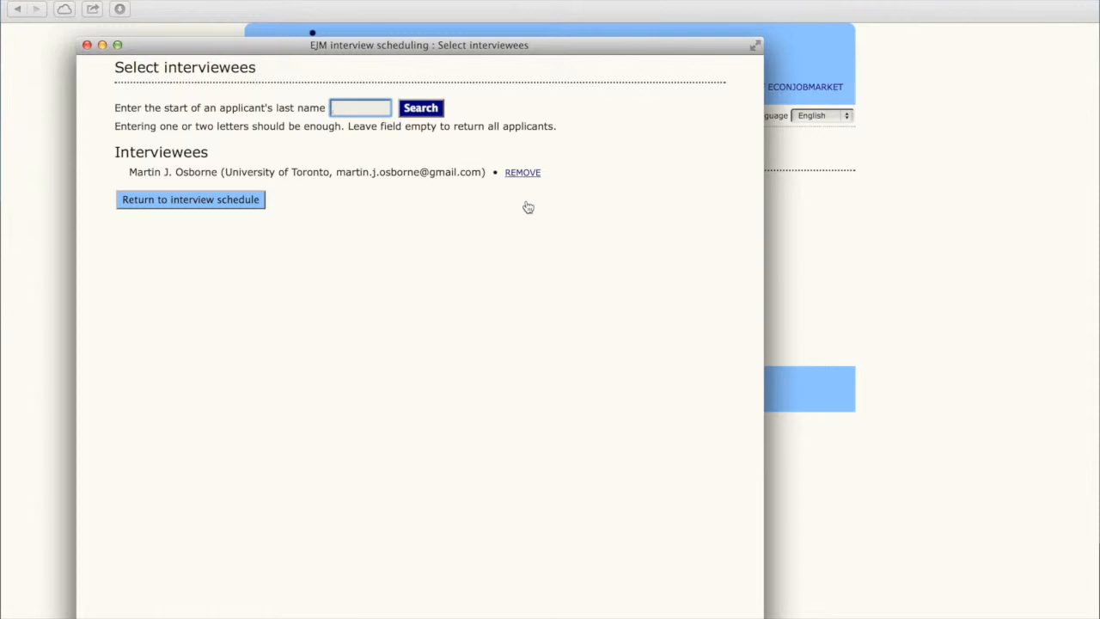
text(o)
click(434, 109)
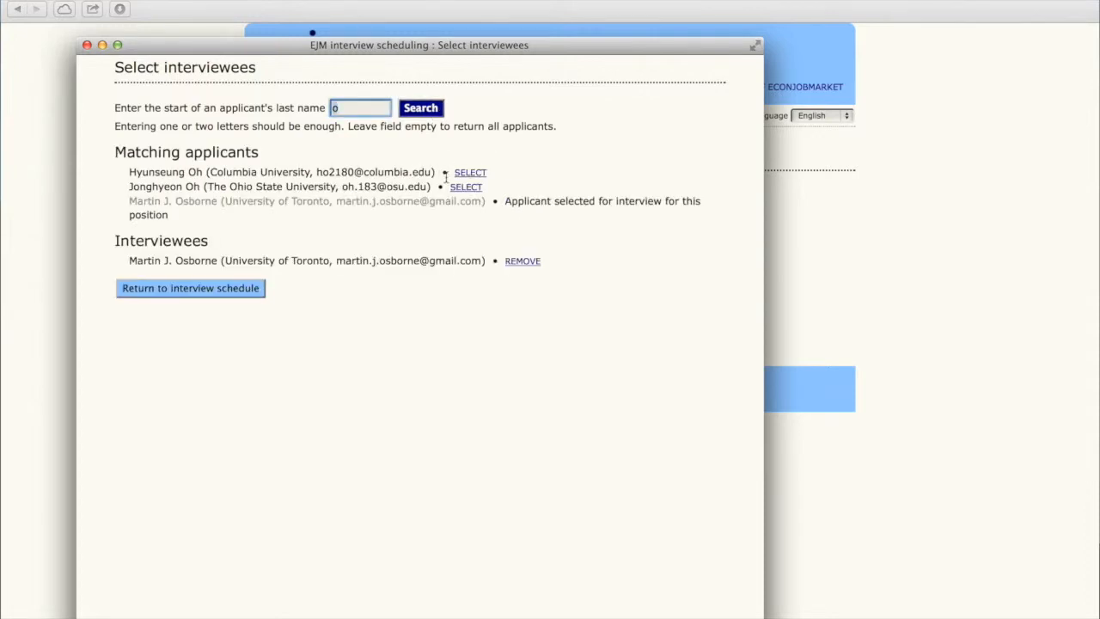
click(465, 185)
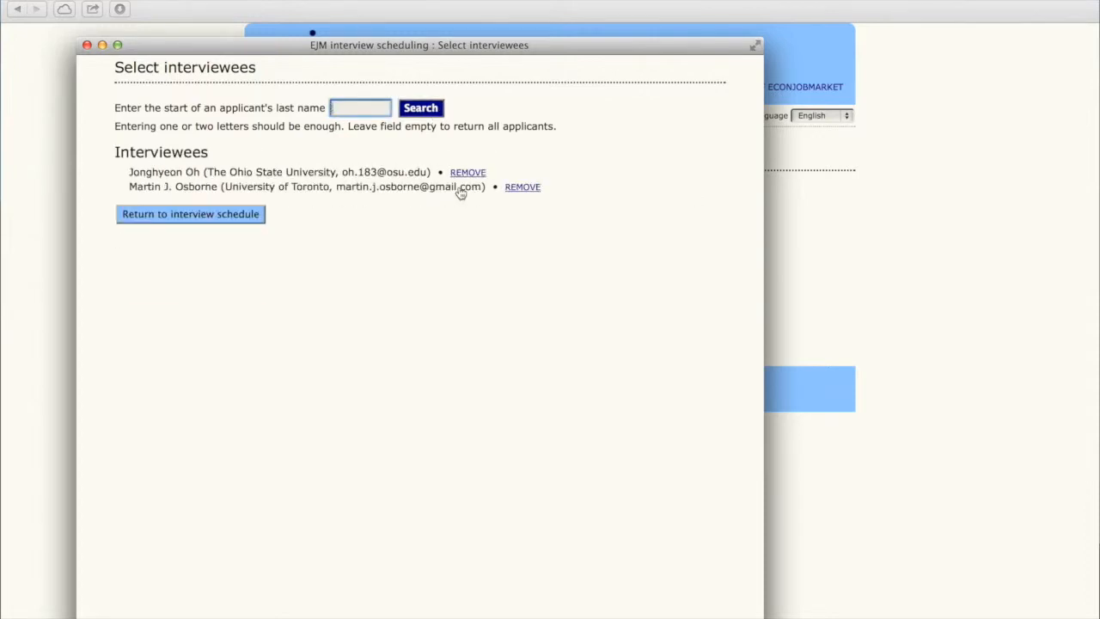
click(217, 216)
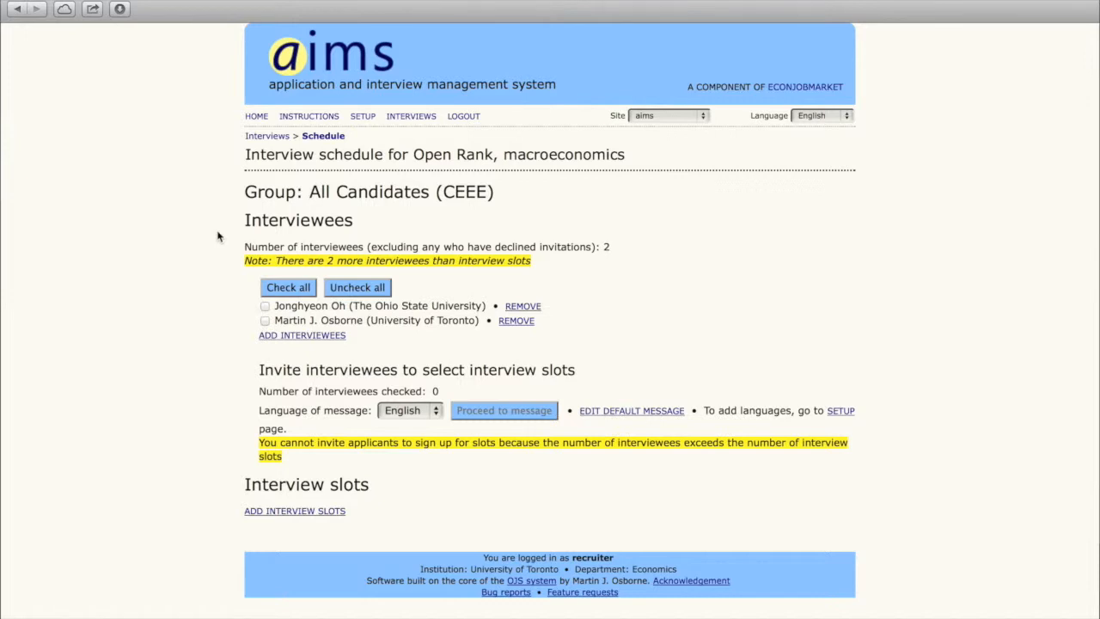
Step: Create 30-minute slots from 9:00 to 17:00 on December 5 at Park Hyatt, Toronto
click(291, 513)
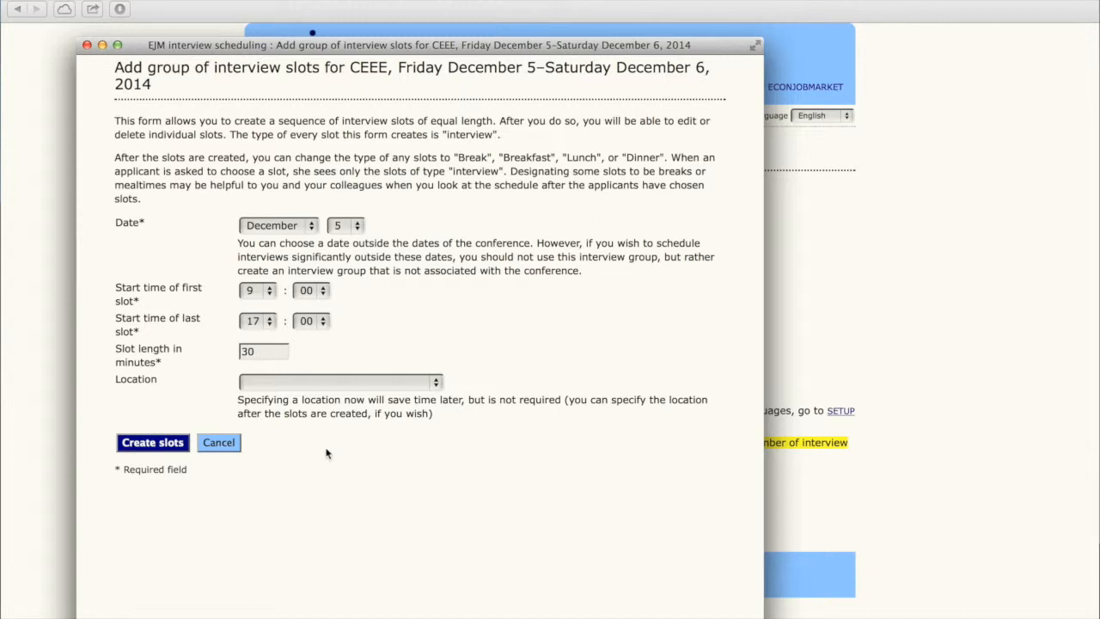
click(376, 382)
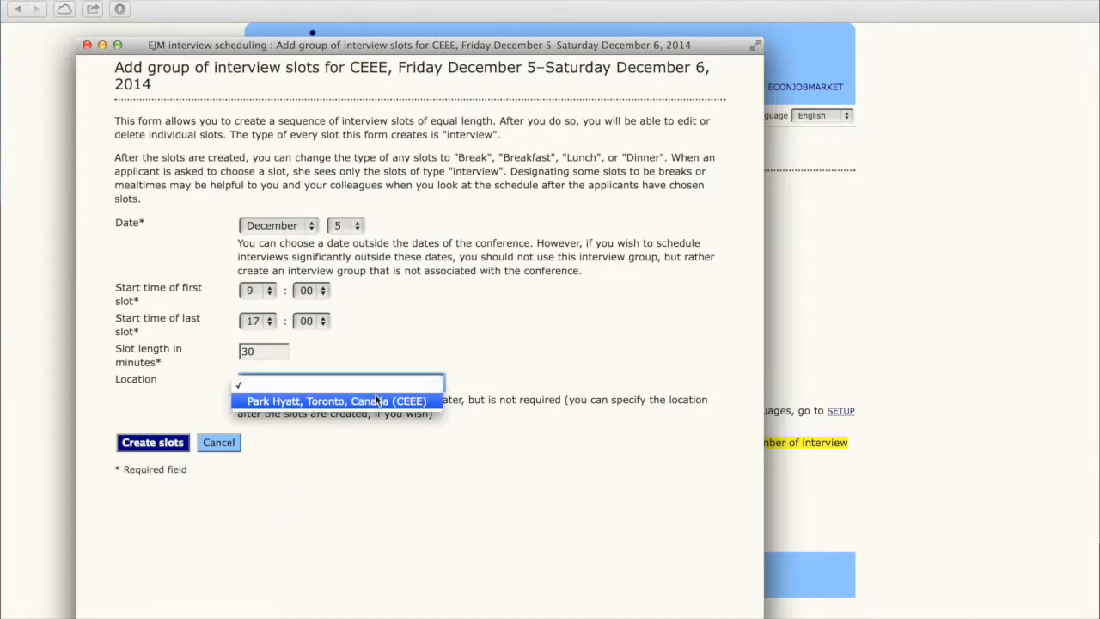
click(376, 401)
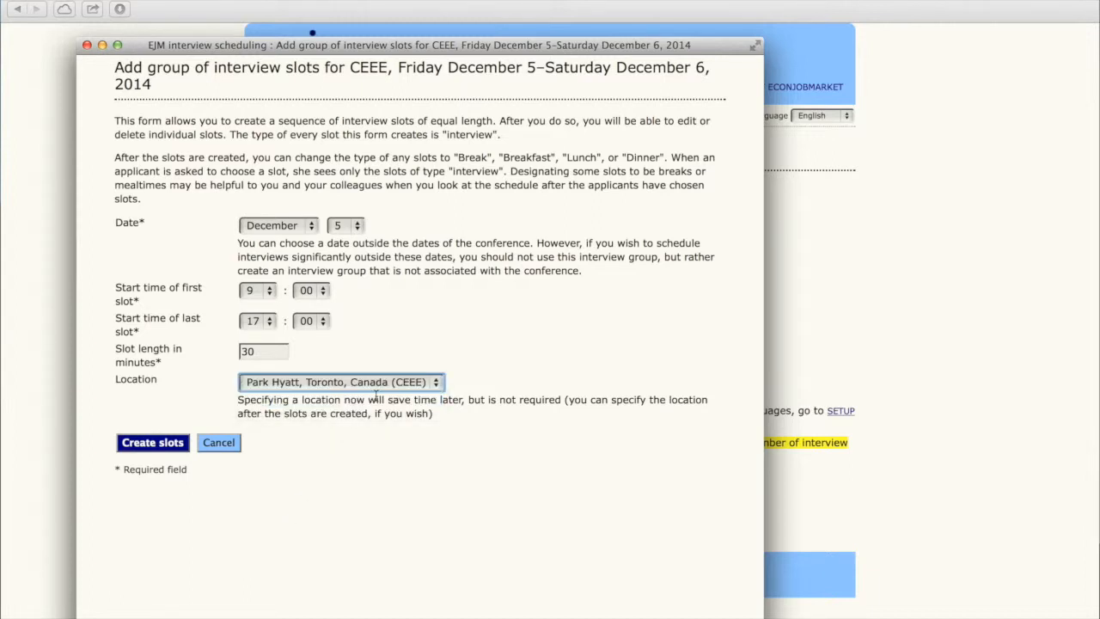
click(163, 444)
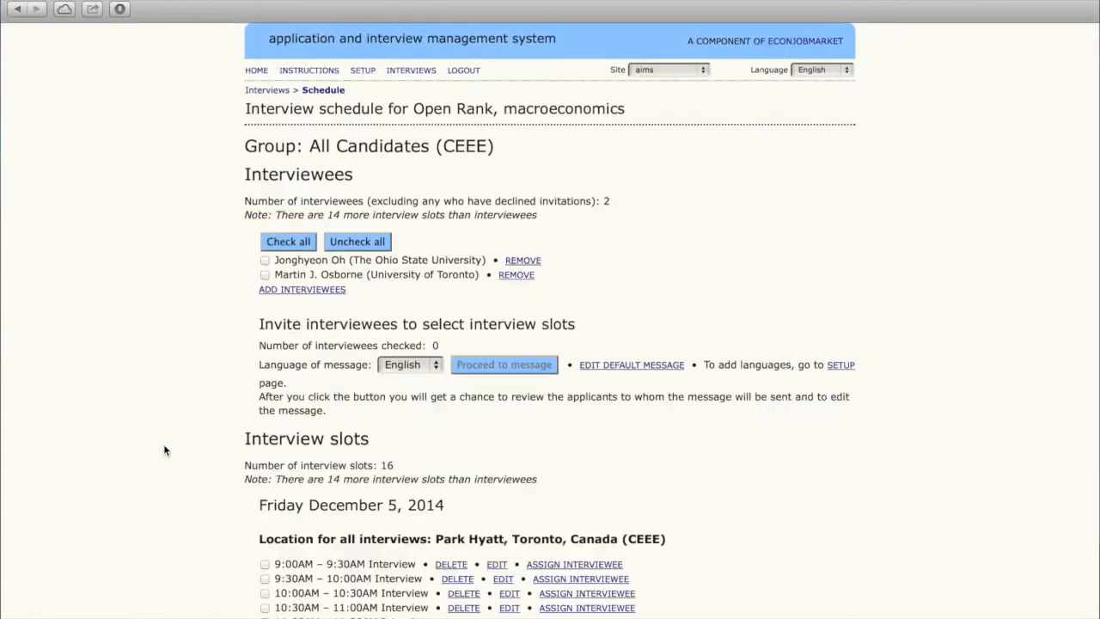
scroll(164, 446, down, 1)
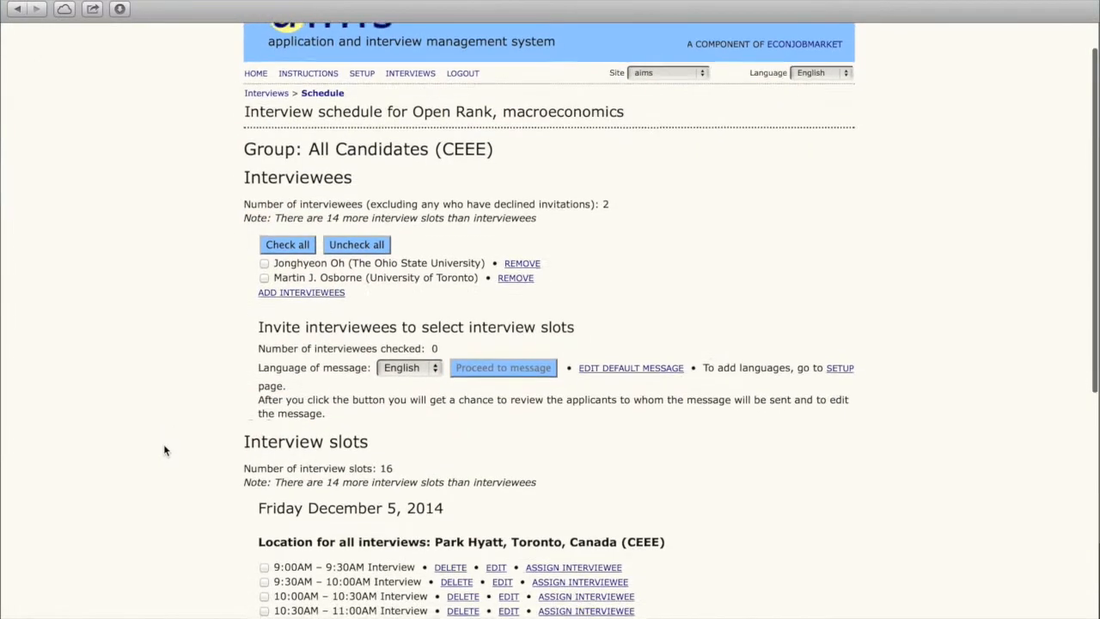
scroll(165, 448, down, 5)
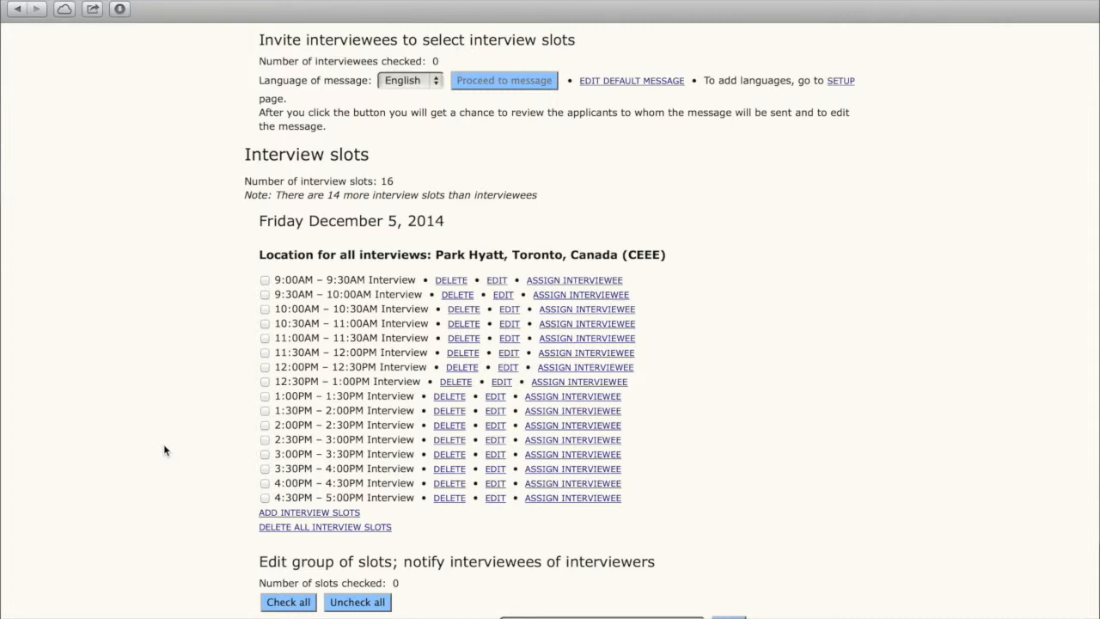
Step: Change the 12:00PM, 12:30PM and 1:00PM slots to type Lunch
click(266, 367)
click(265, 381)
click(265, 396)
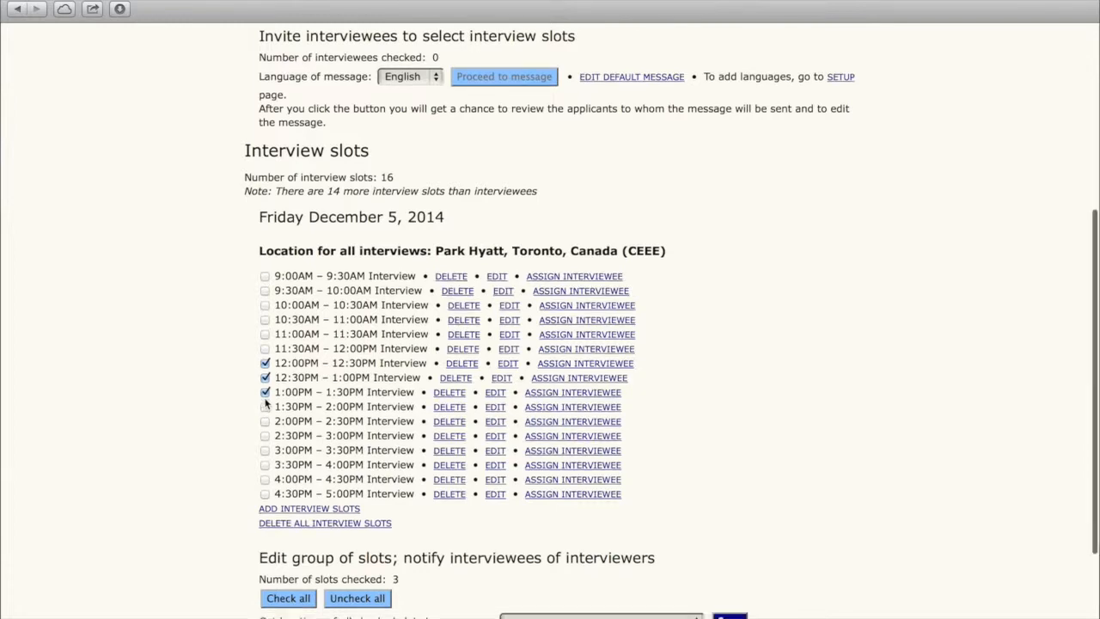
scroll(265, 400, down, 3)
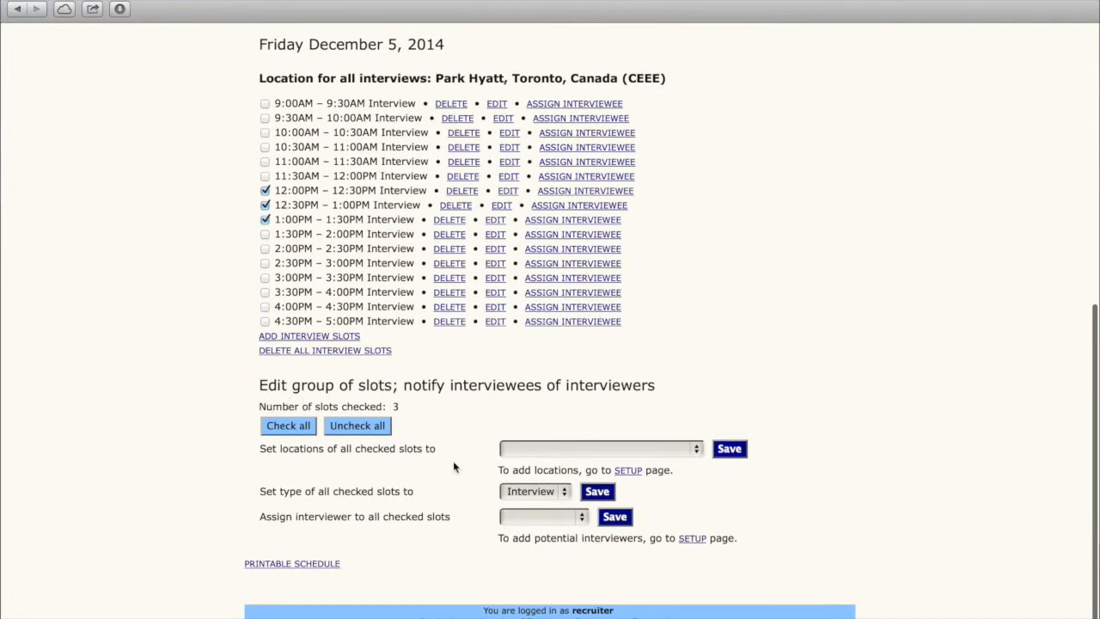
click(505, 491)
click(520, 550)
click(596, 494)
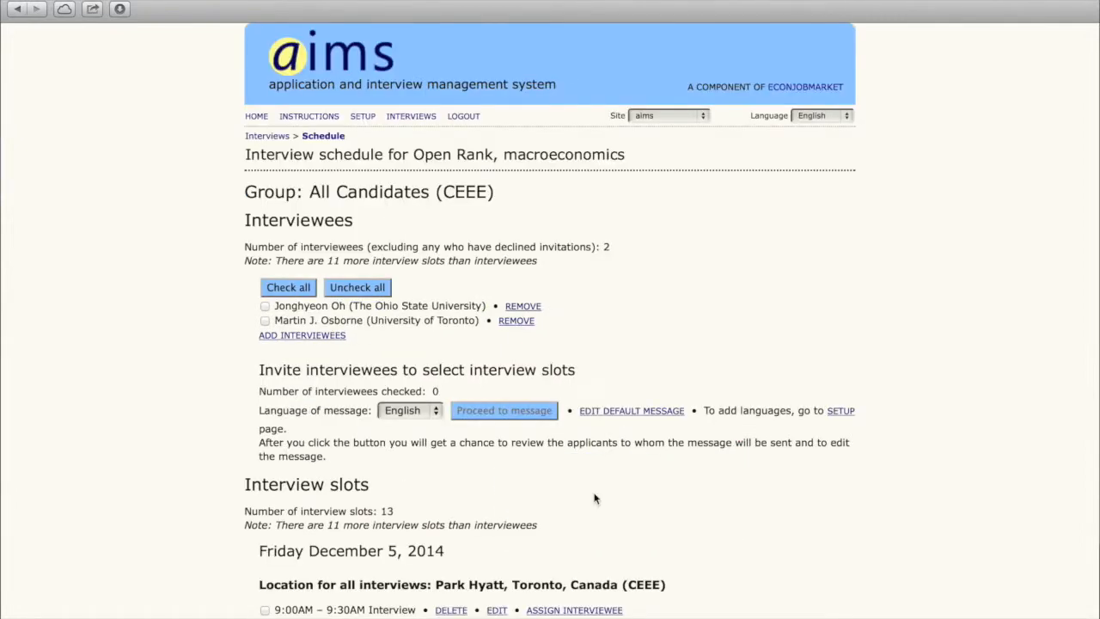
scroll(595, 498, down, 5)
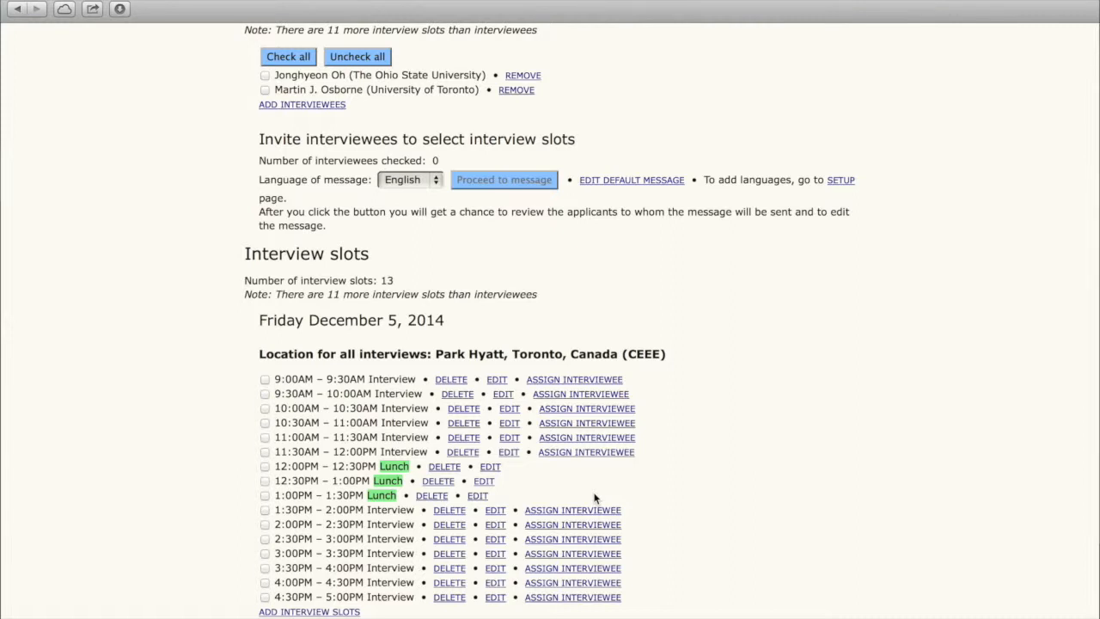
Step: Send the University of Toronto applicant the interview sign-up invitation message
click(266, 90)
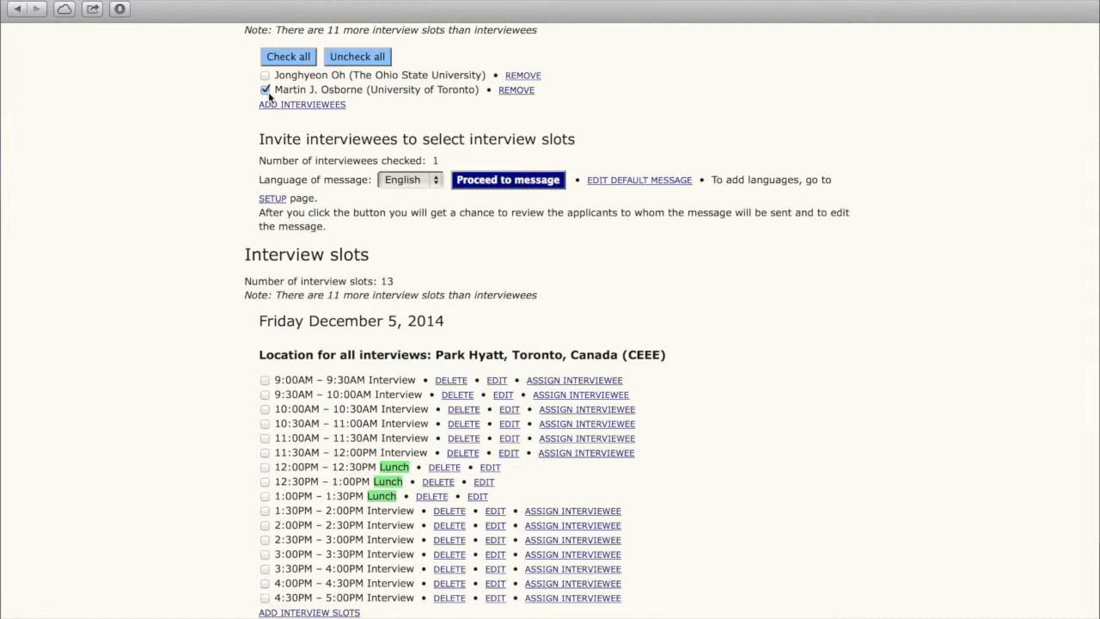
click(513, 182)
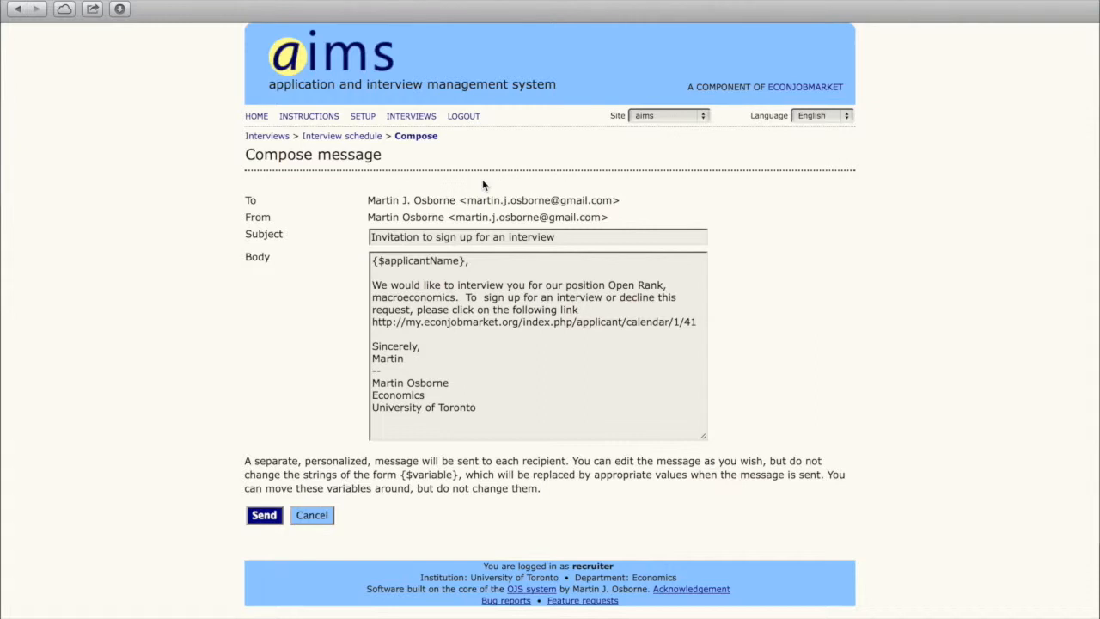
click(264, 516)
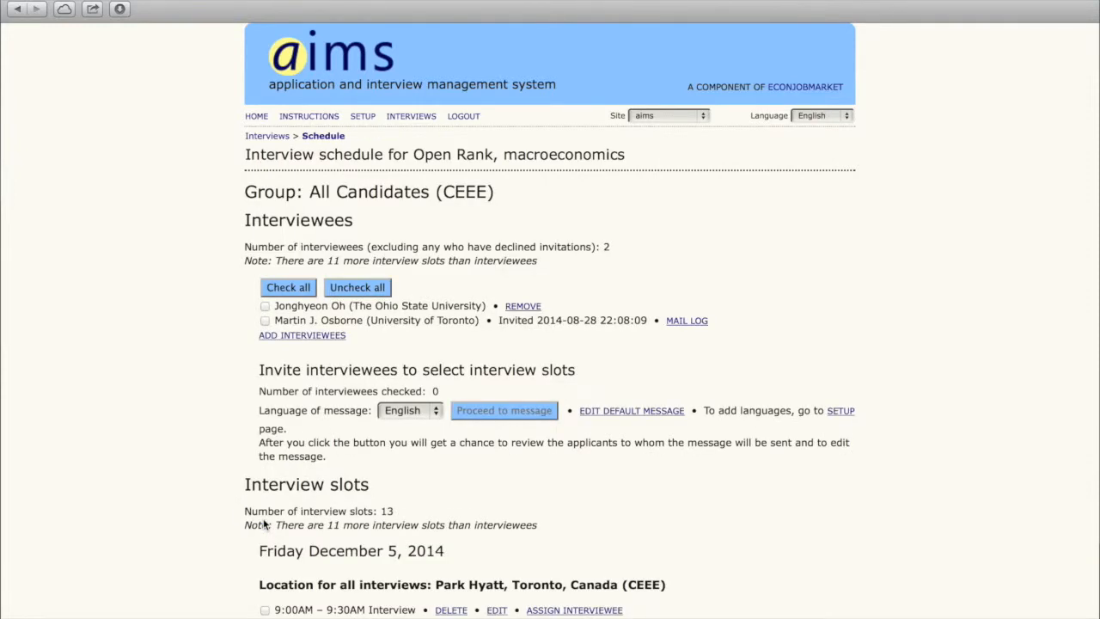
click(694, 323)
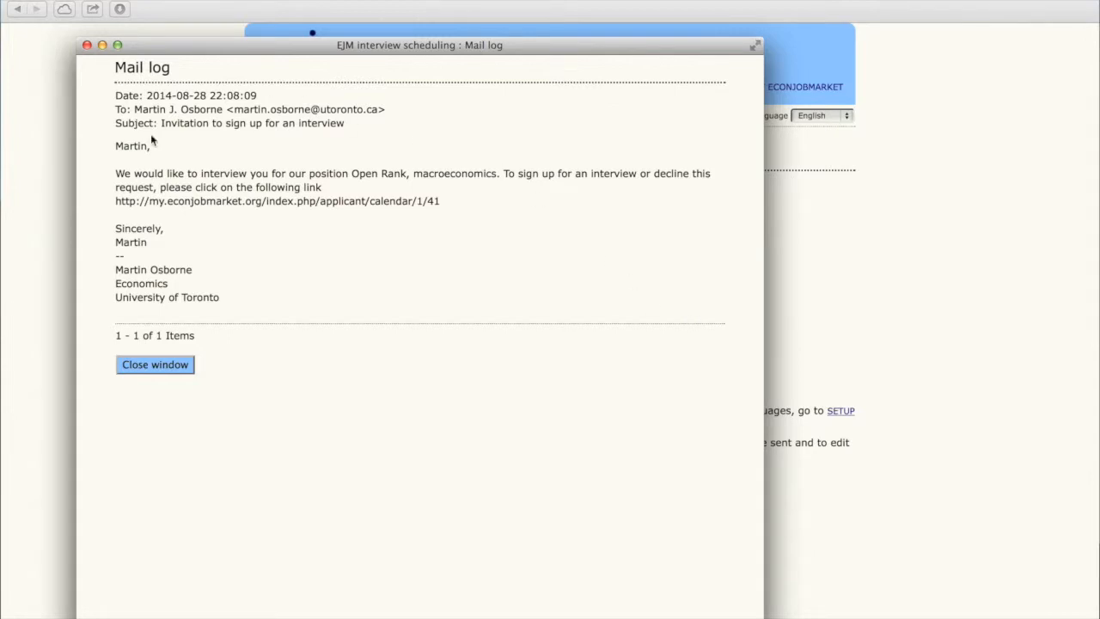
click(161, 365)
scroll(162, 365, down, 6)
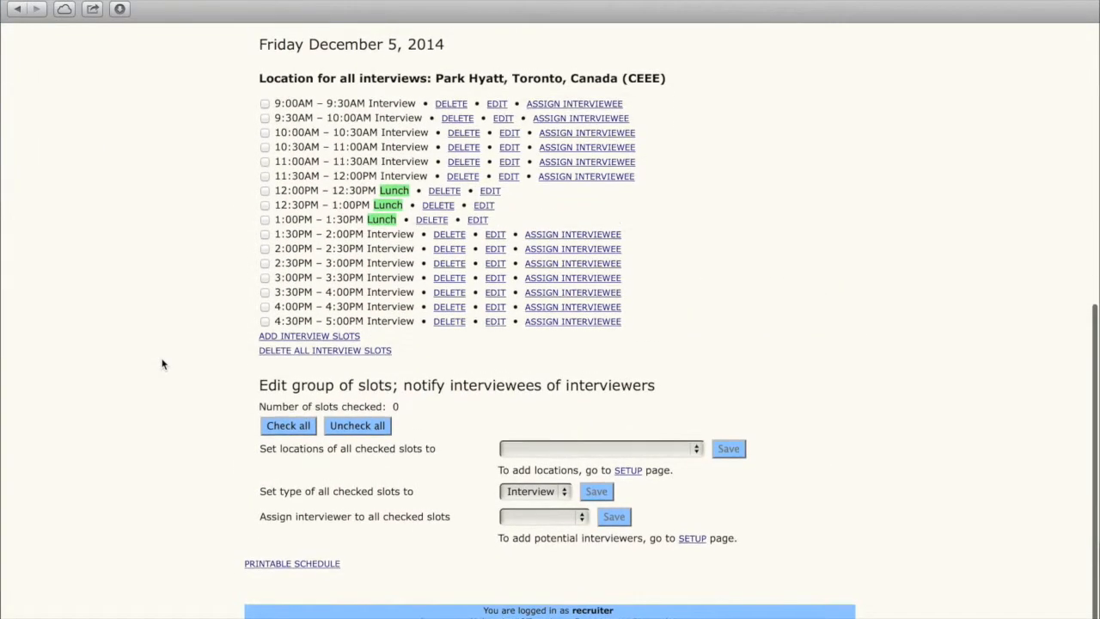
Step: Assign the first listed interviewer to all interview slots
click(288, 428)
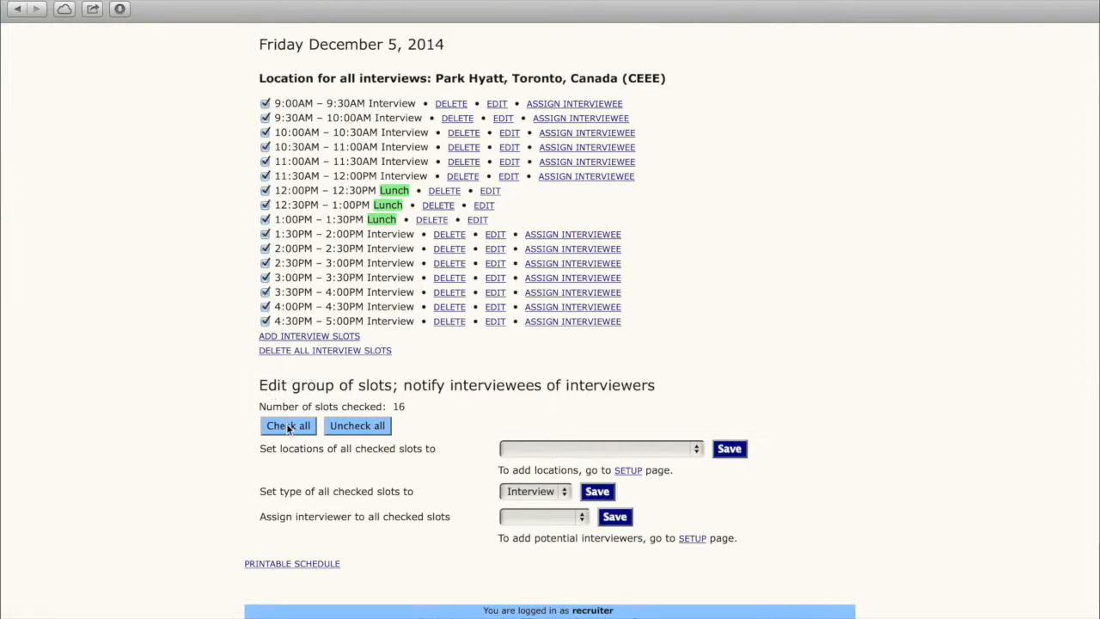
click(523, 520)
click(524, 536)
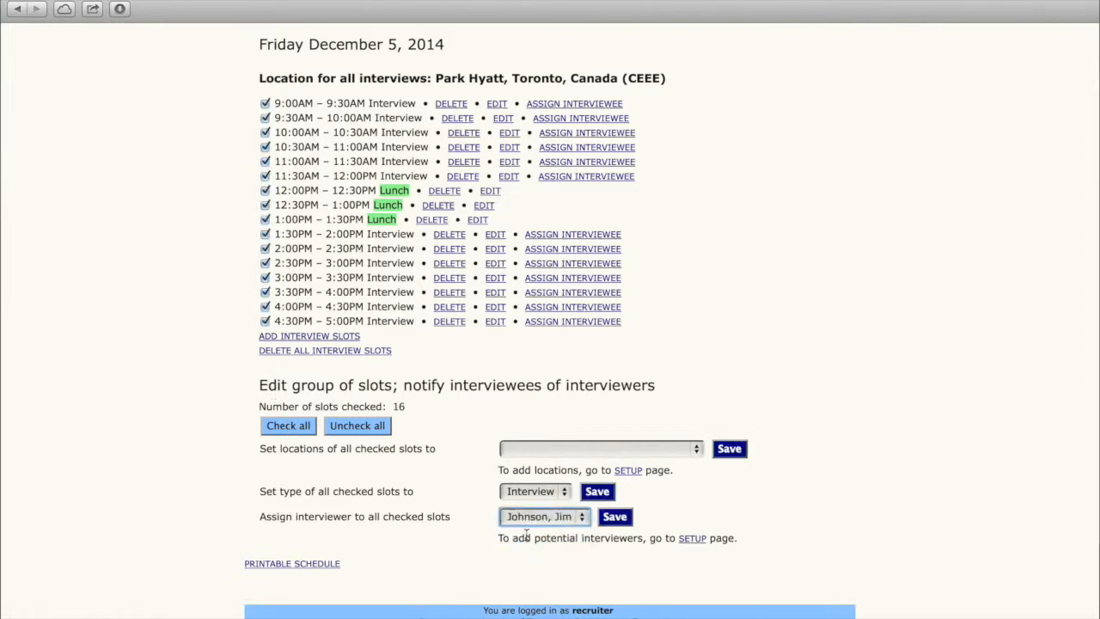
click(611, 519)
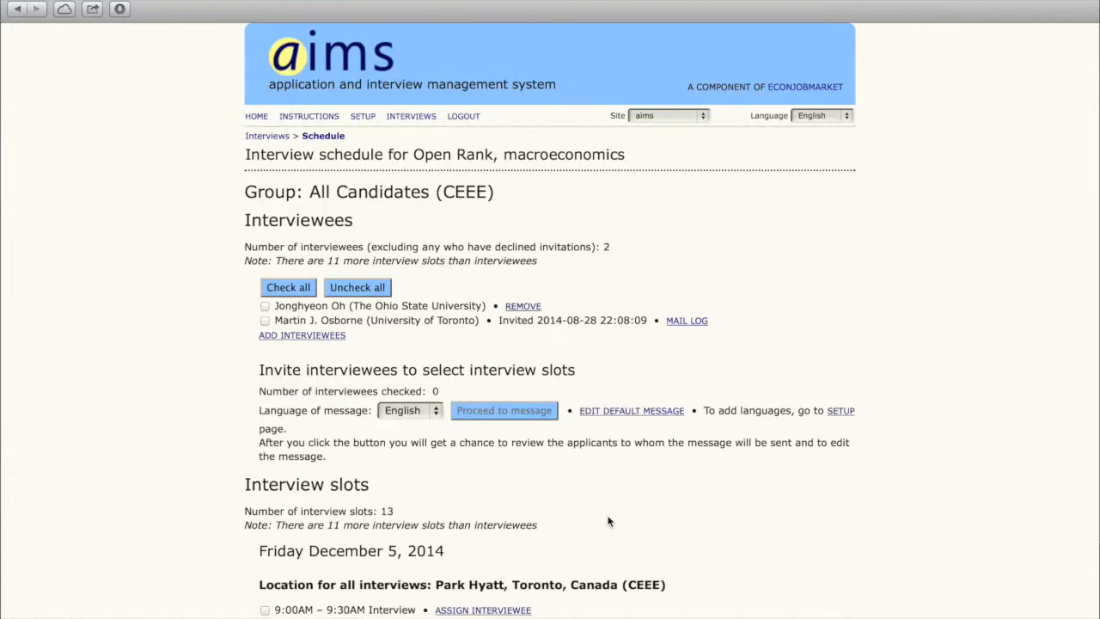
scroll(609, 521, down, 10)
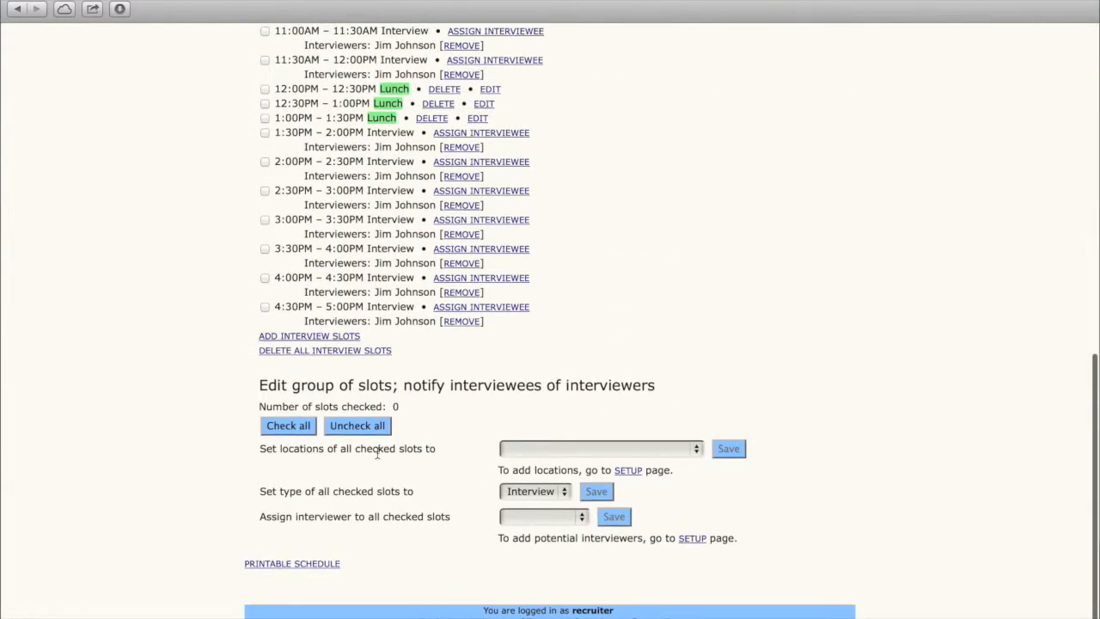
Step: Assign the second listed interviewer to all interview slots
click(298, 432)
click(540, 516)
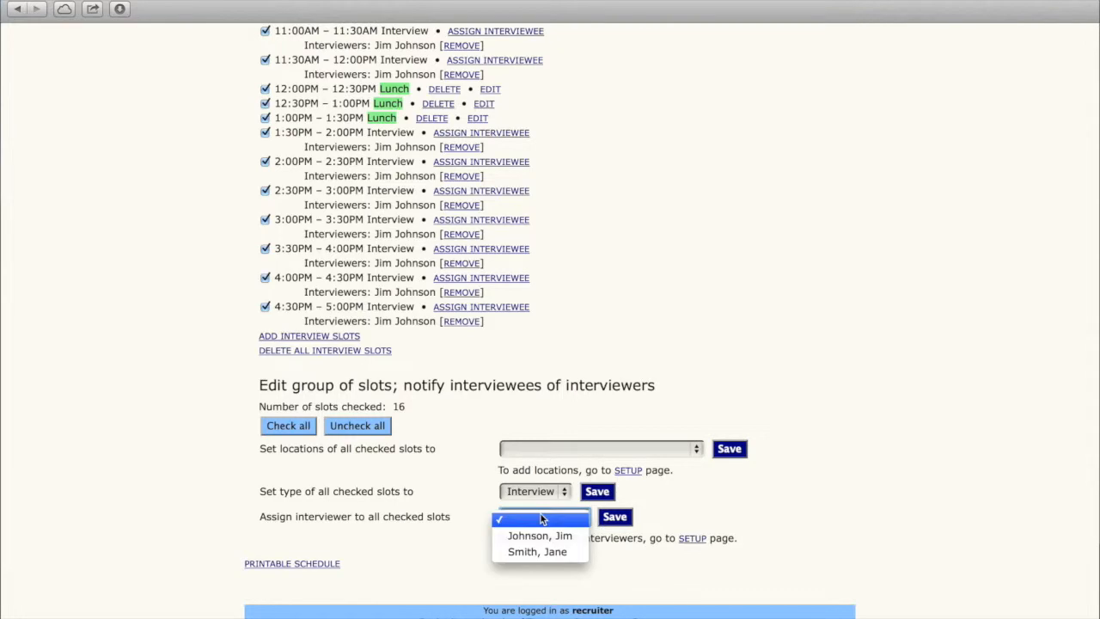
click(541, 552)
click(616, 518)
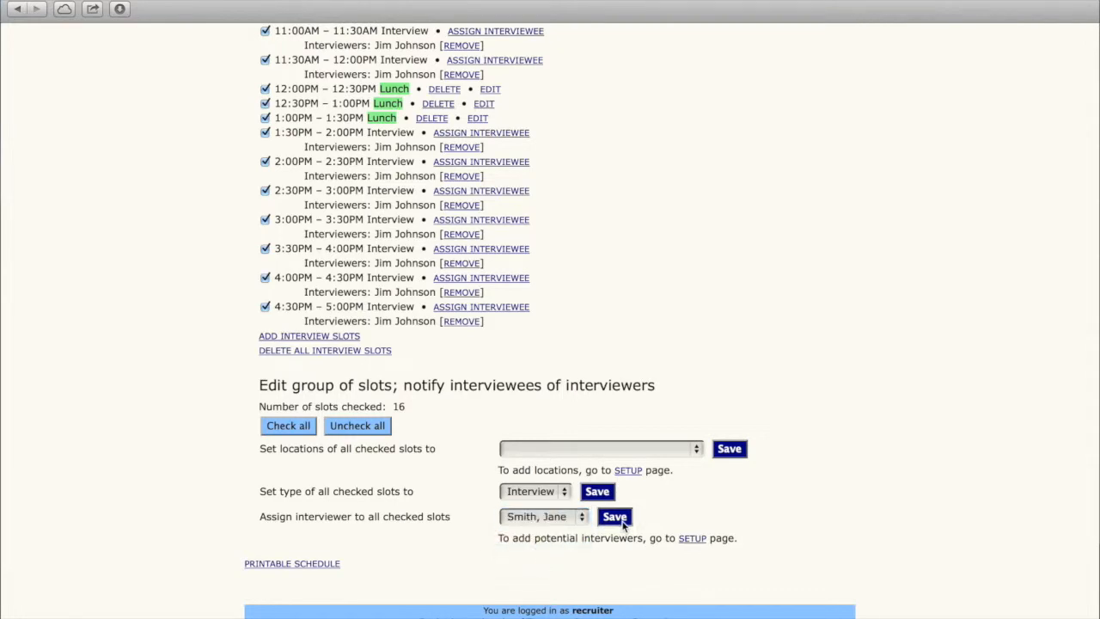
scroll(145, 136, down, 10)
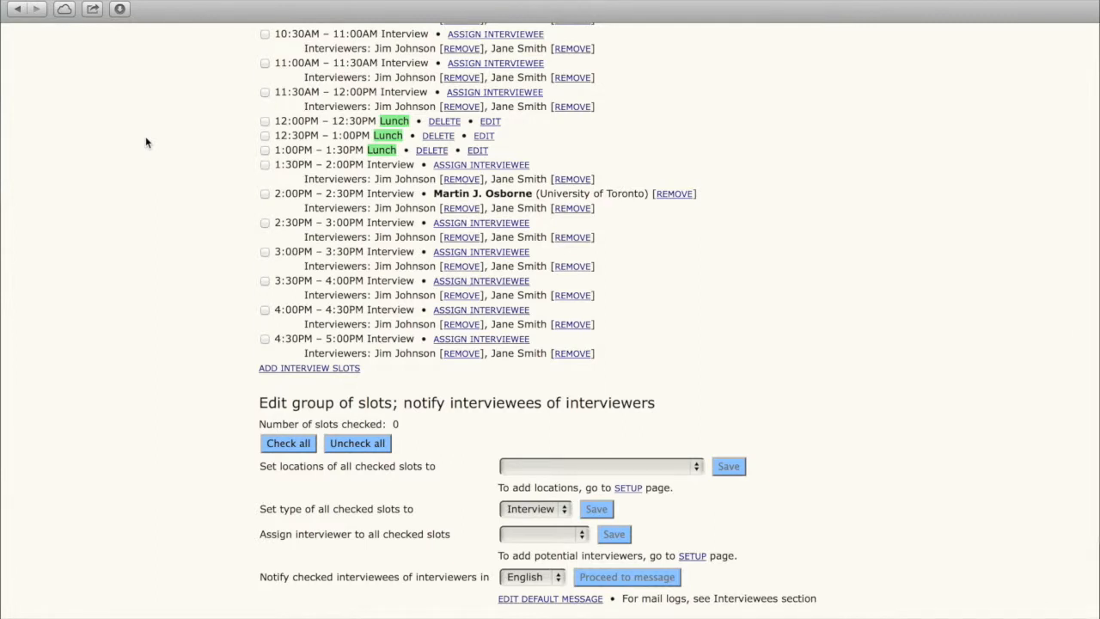
Step: Message the applicant in the 2:00PM slot with their interviewers, date, time and location
click(265, 194)
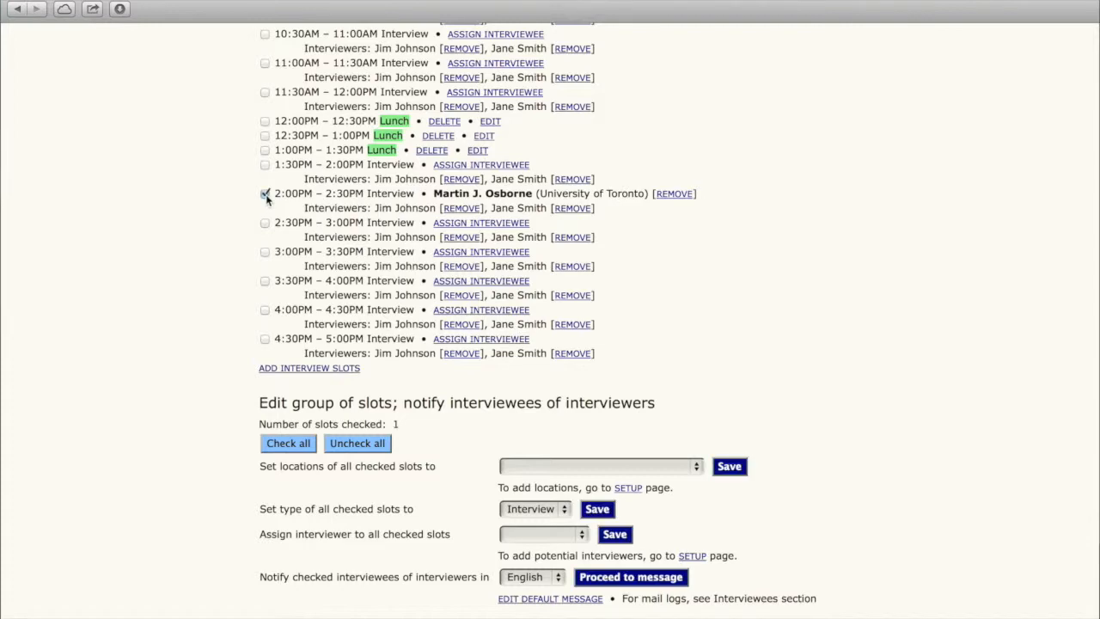
scroll(266, 201, down, 2)
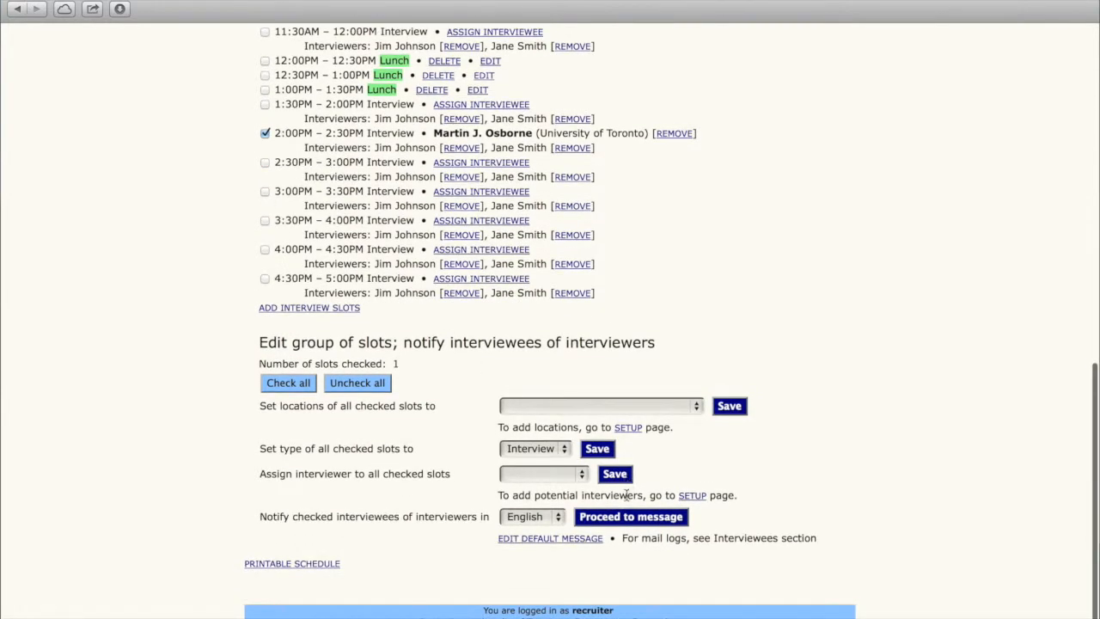
click(620, 519)
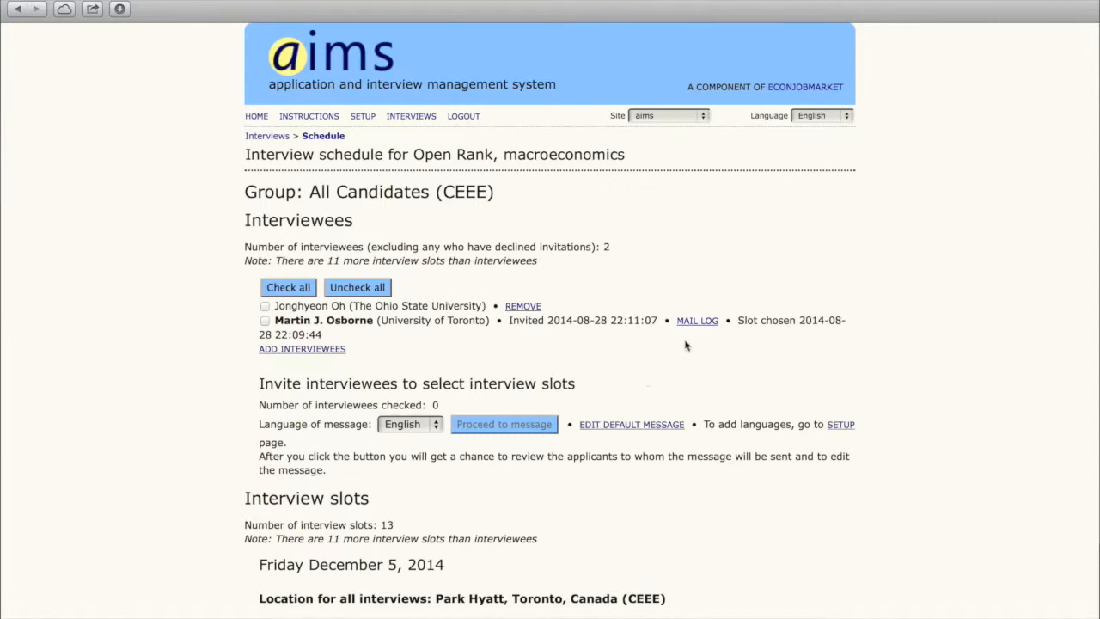
Step: Review the booked applicant's mail log, then open the printable December 5 interview schedule
click(696, 321)
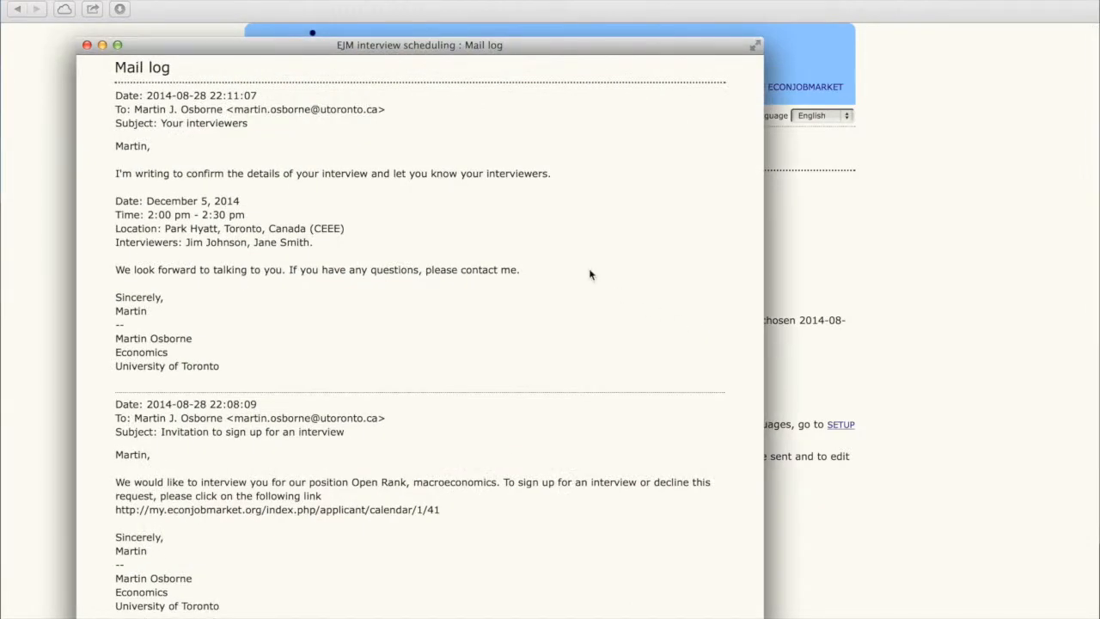
click(87, 45)
scroll(85, 50, down, 15)
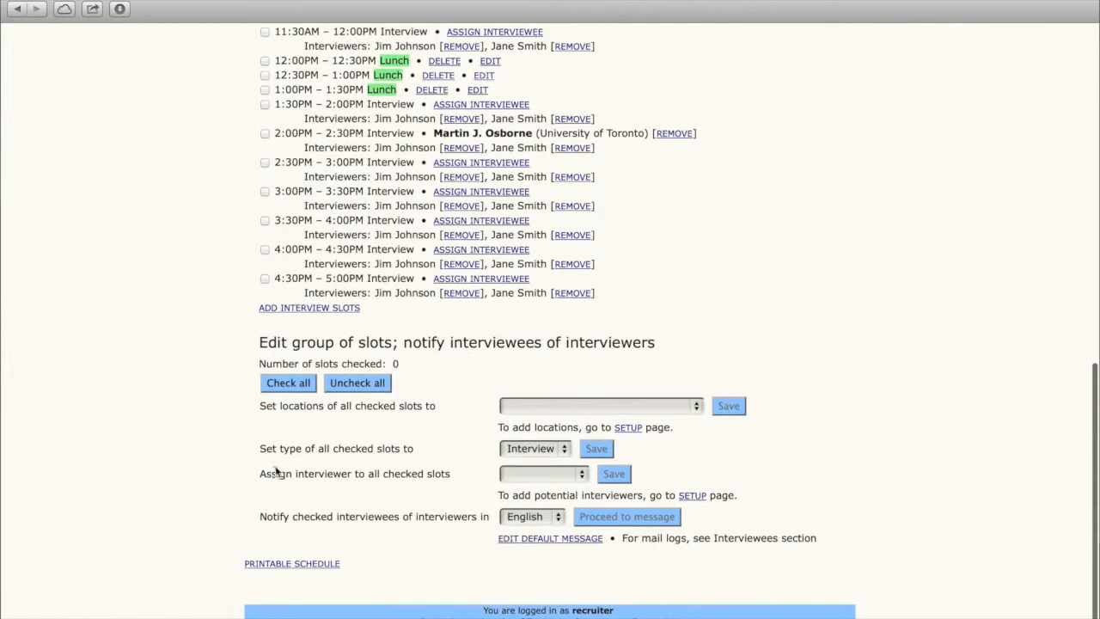
click(292, 564)
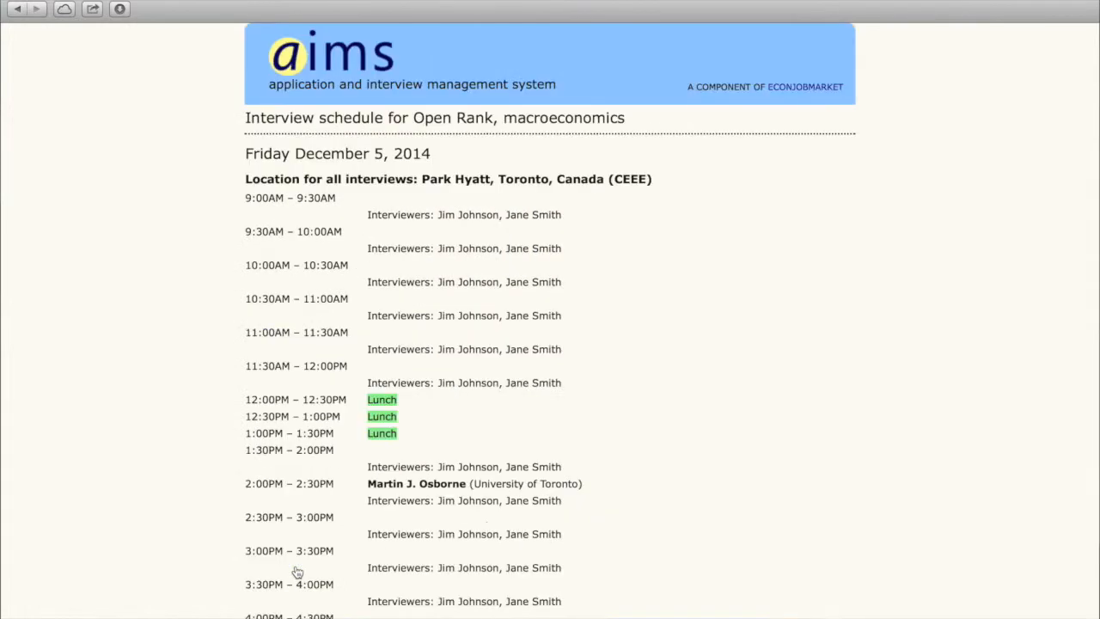
scroll(297, 572, down, 2)
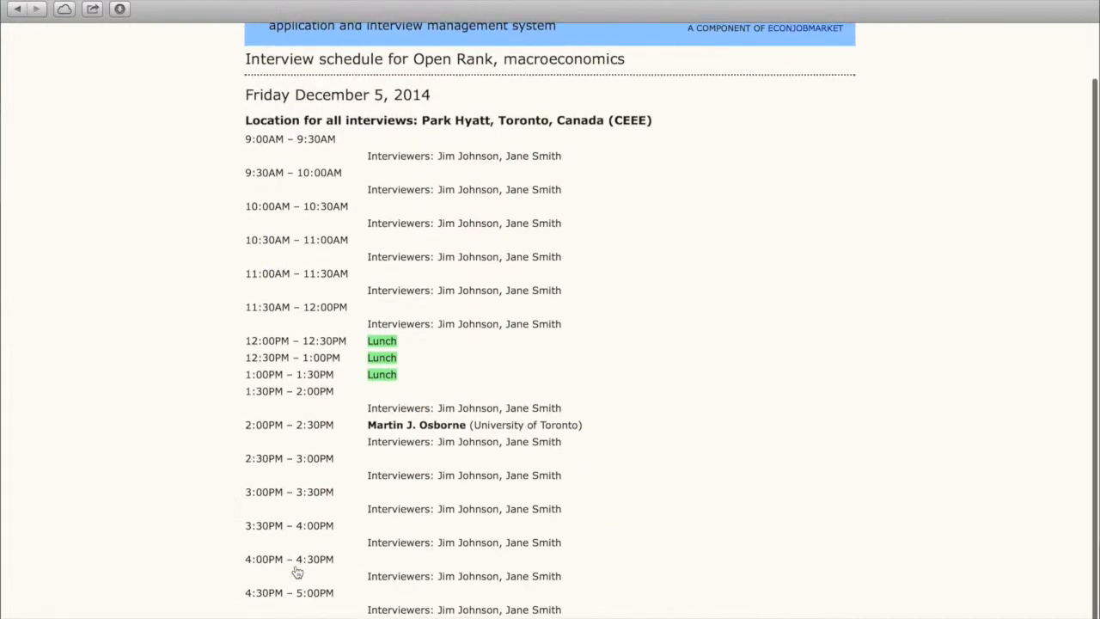